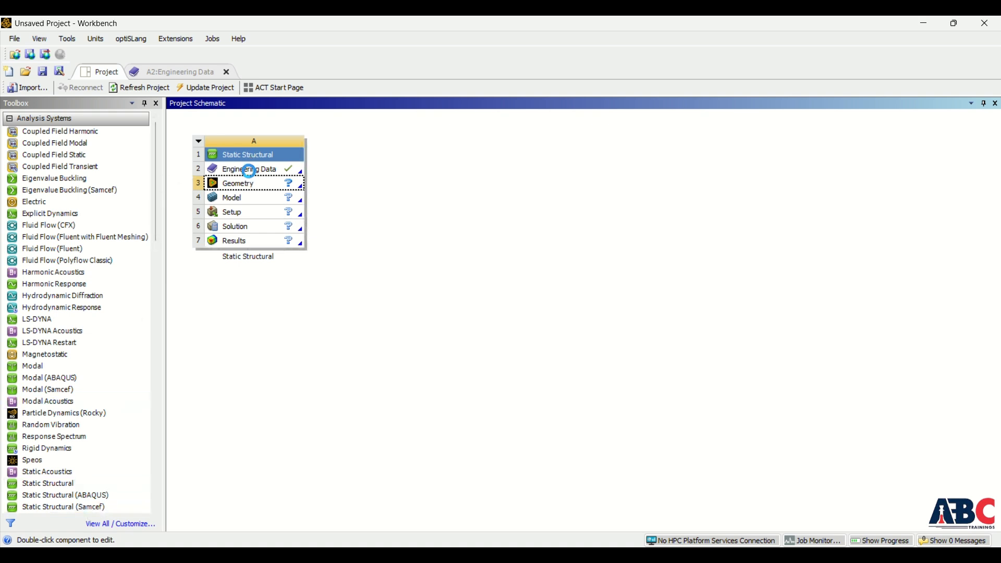
- Review the Structural Steel material in Engineering Data and return to the project schematic
double_click(245, 169)
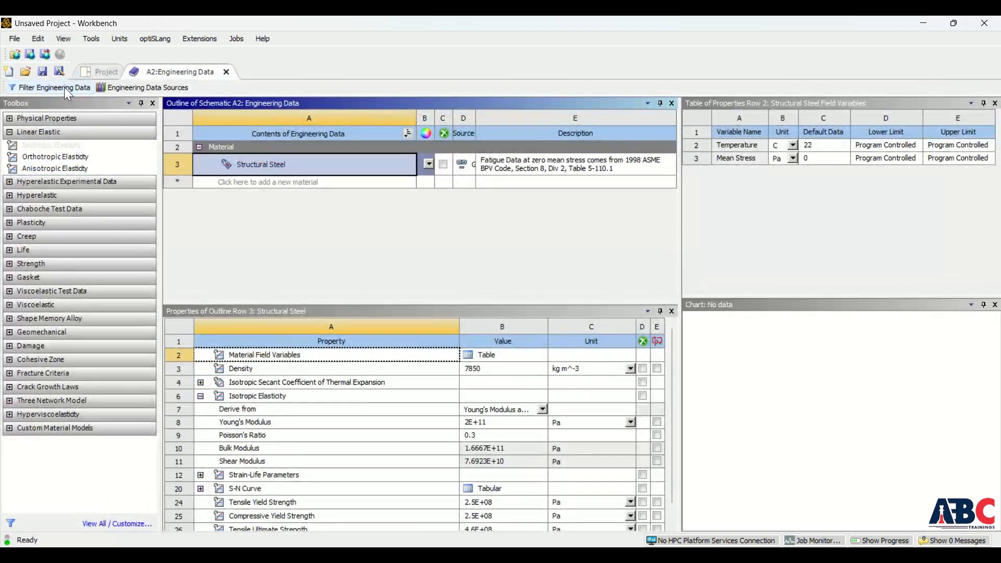
click(101, 73)
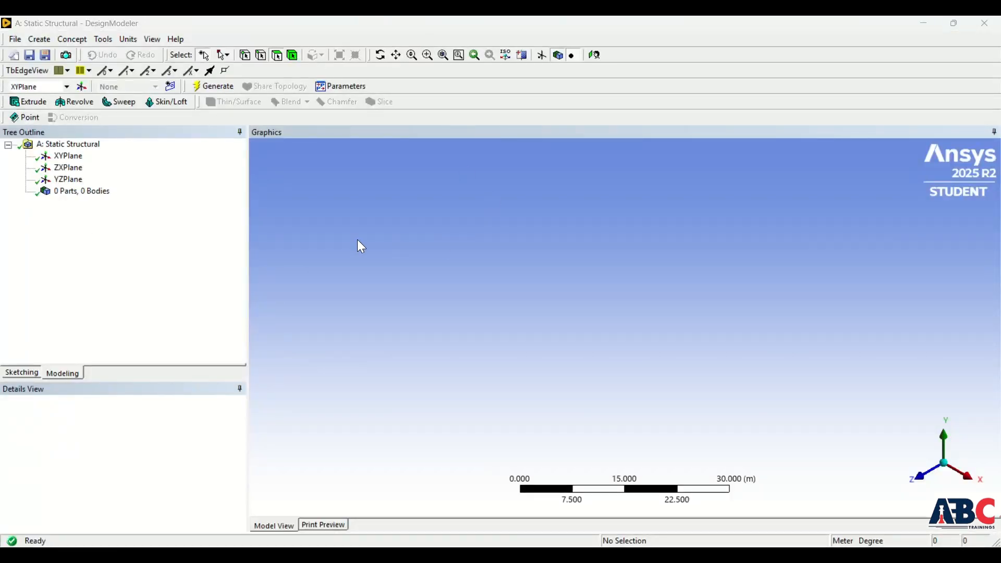
- Create a new sketch on the XY plane, view it face-on and switch to sketching mode
click(67, 159)
click(82, 87)
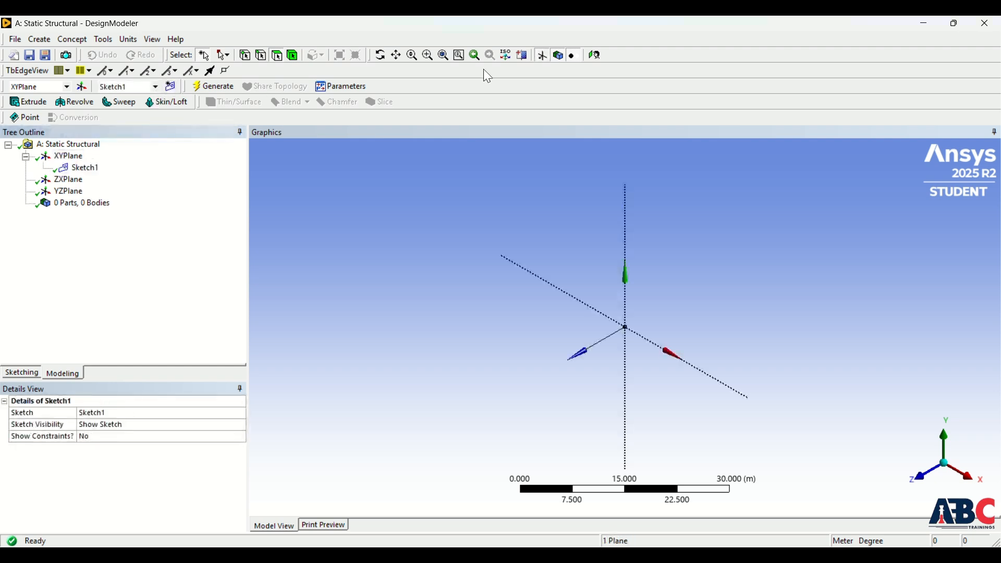
click(596, 56)
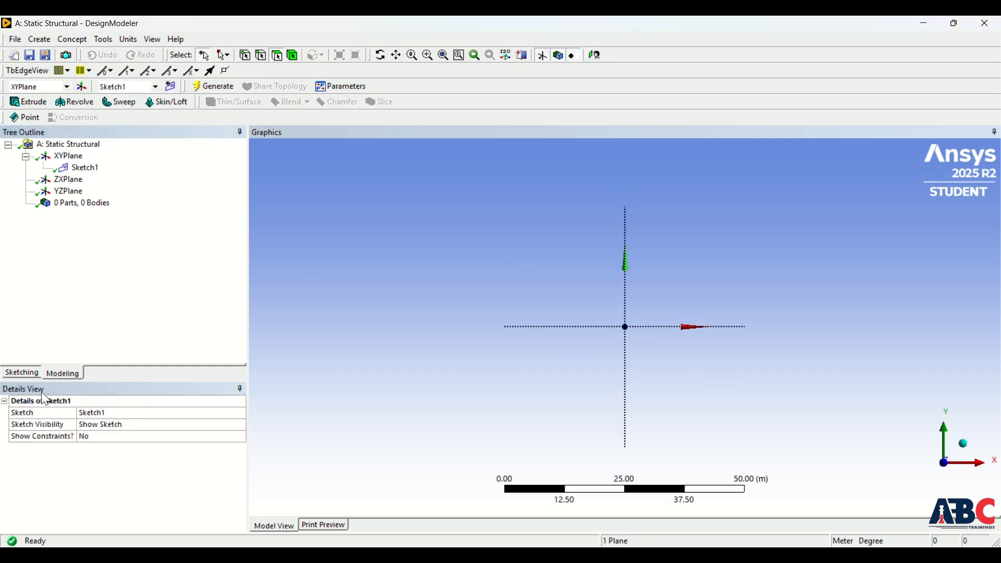
click(22, 373)
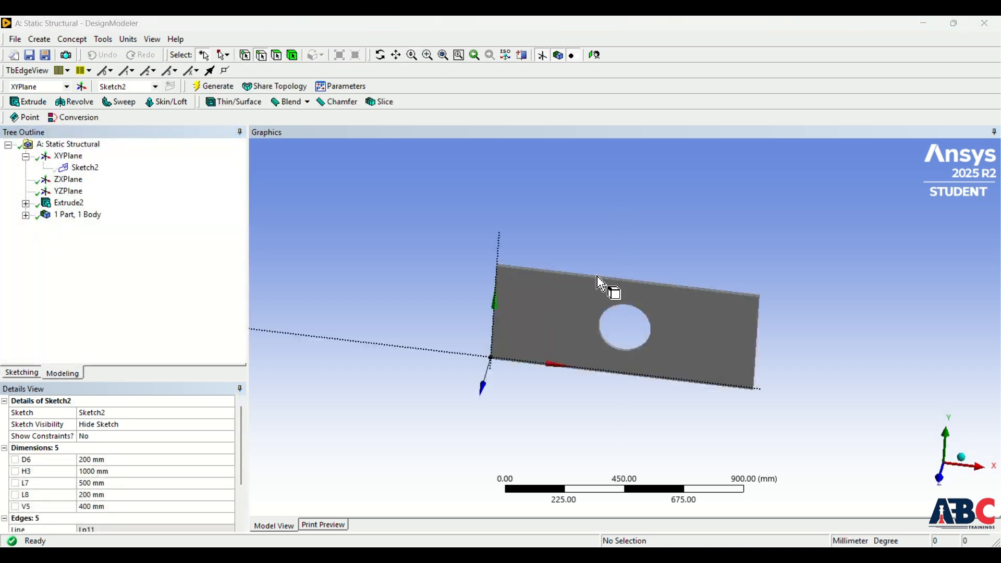
- Inspect the finished plate with the central hole, checking its extrusion settings and sketch dimensions
middle_drag(609, 313, 610, 335)
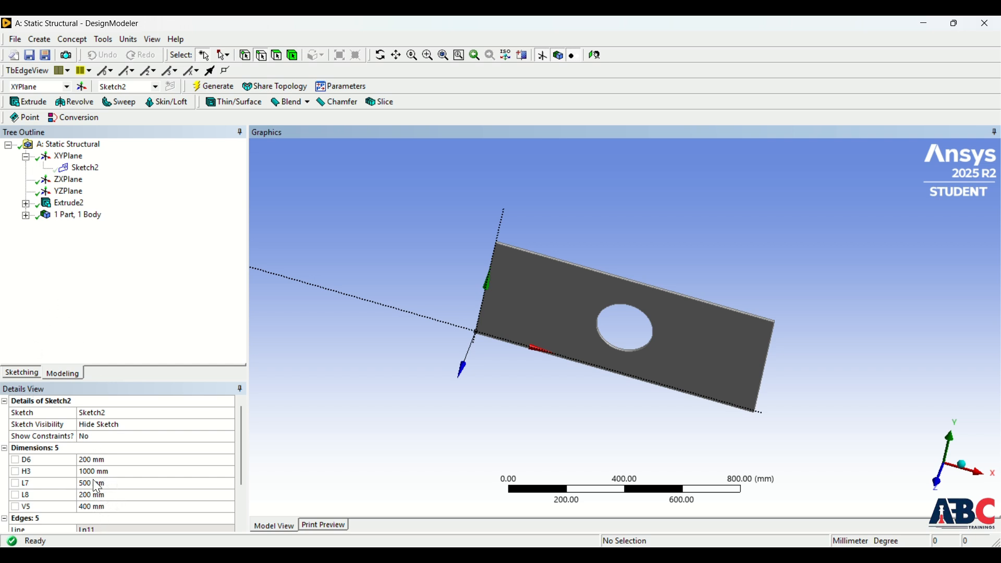
click(68, 203)
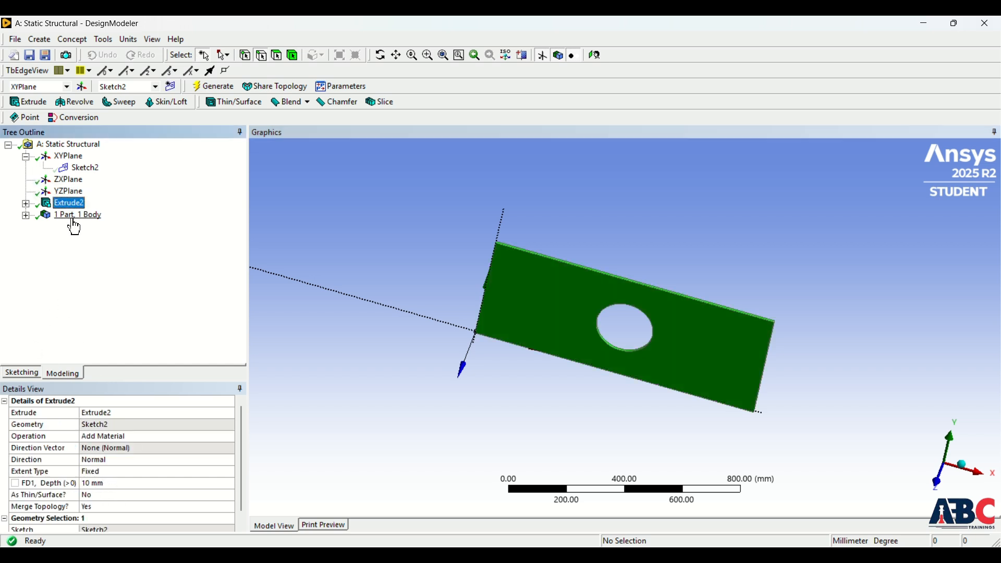
click(90, 169)
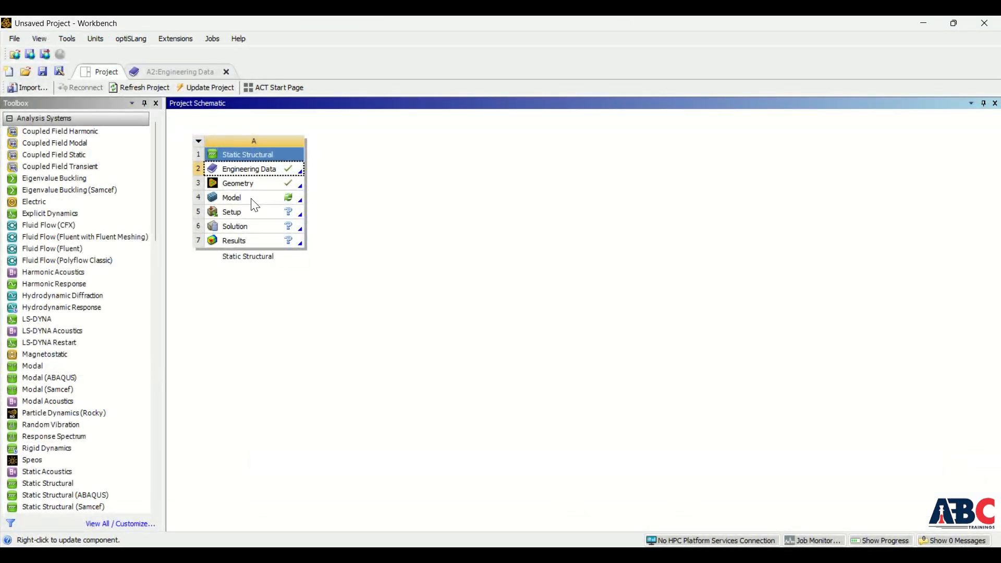
- Open the Model cell in Mechanical and check the material assignment of the plate's solid body
double_click(255, 204)
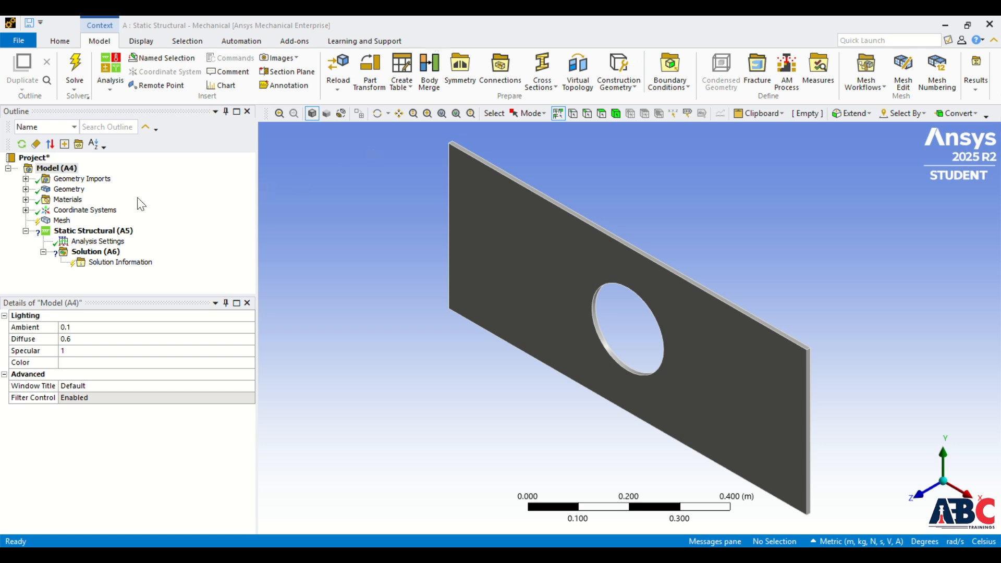
click(26, 189)
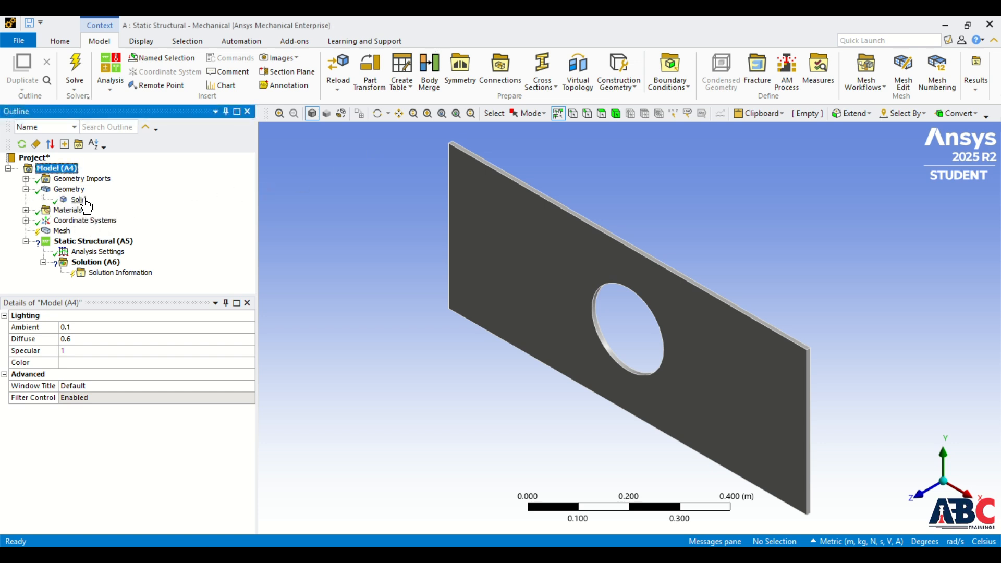
click(79, 200)
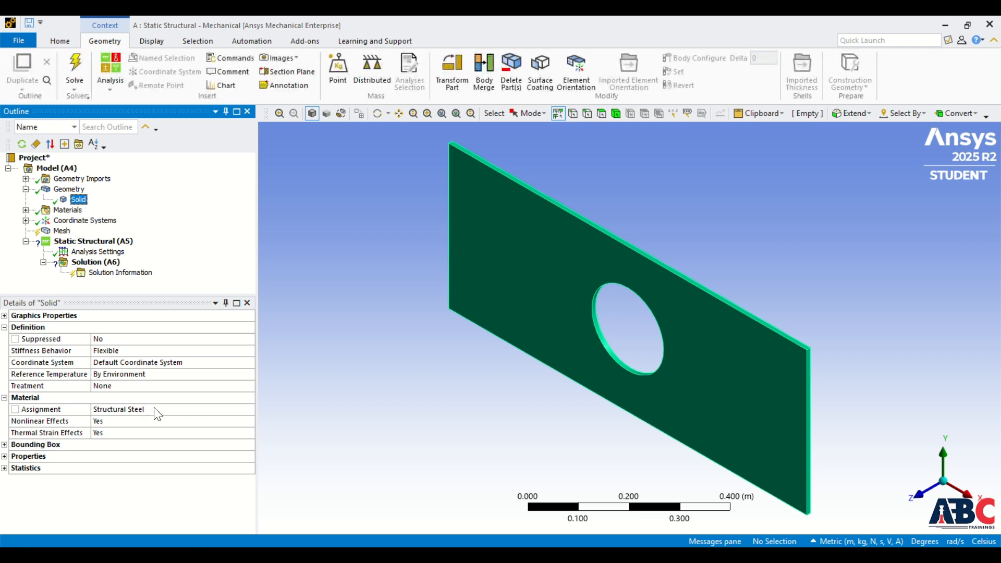
click(25, 189)
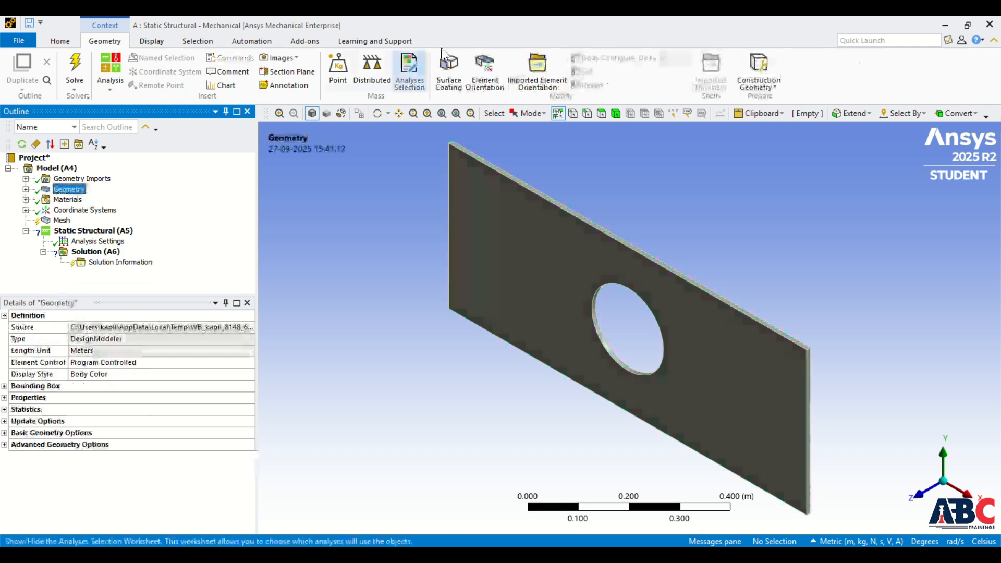
- Open the Mechanical Application Wizard and go through its Verify Material and Consider Multistep Analysis tasks
click(60, 41)
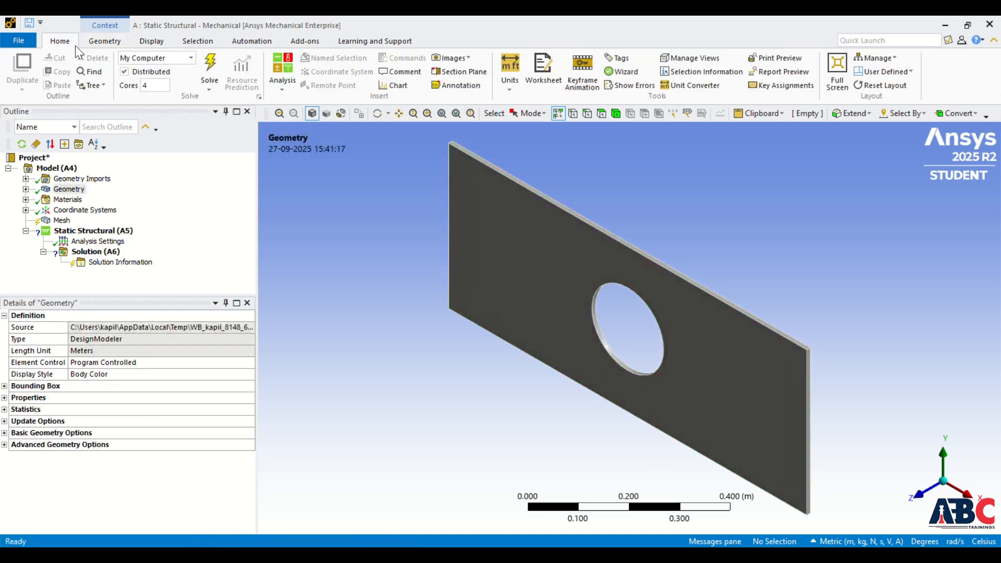
click(615, 74)
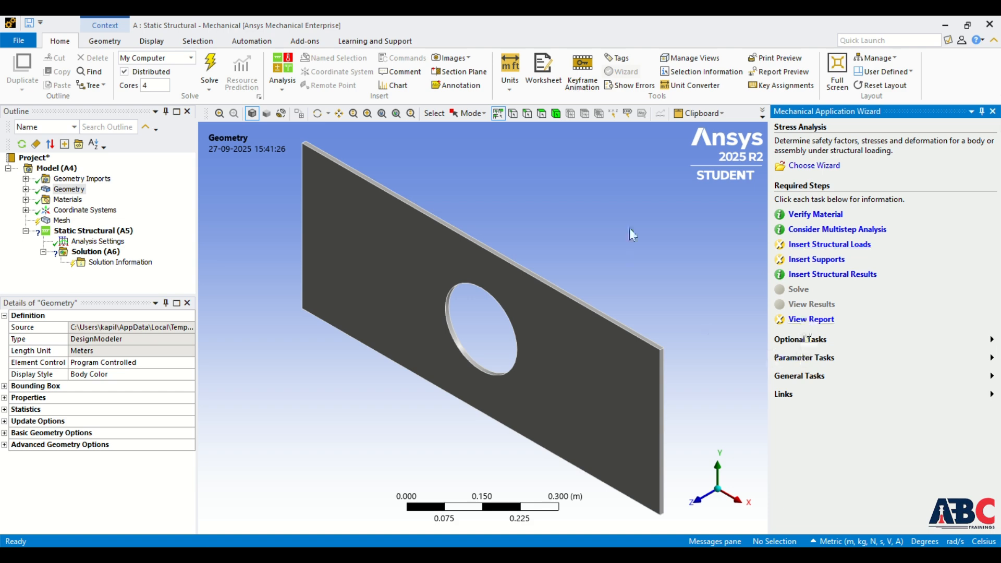
click(819, 216)
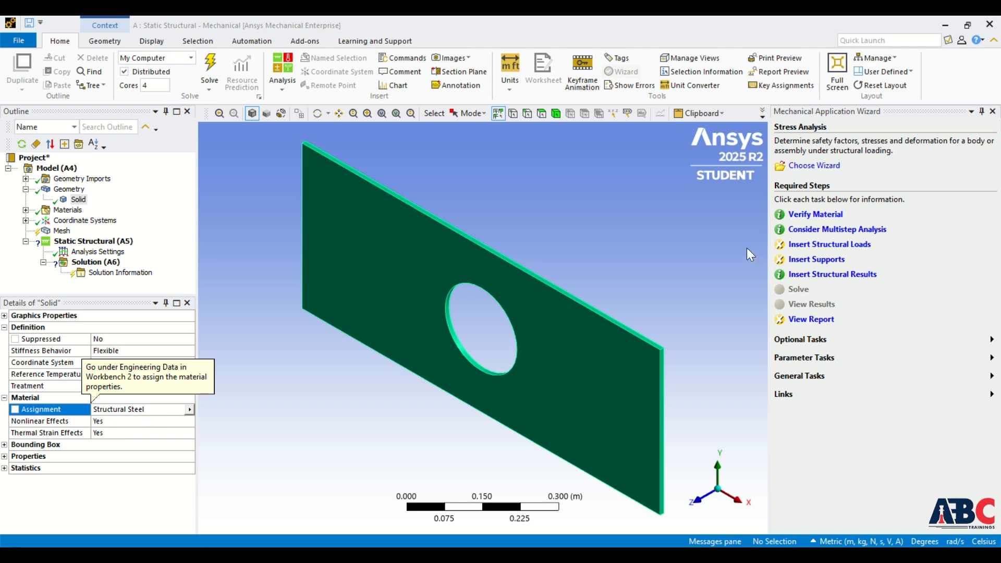
click(834, 232)
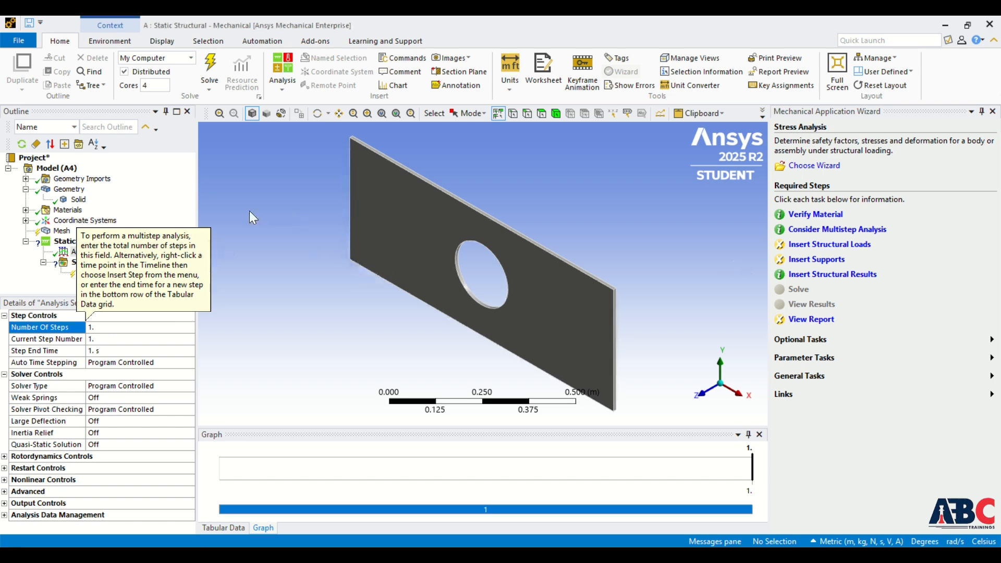
- Generate the mesh for the plate with default settings and inspect it
click(60, 232)
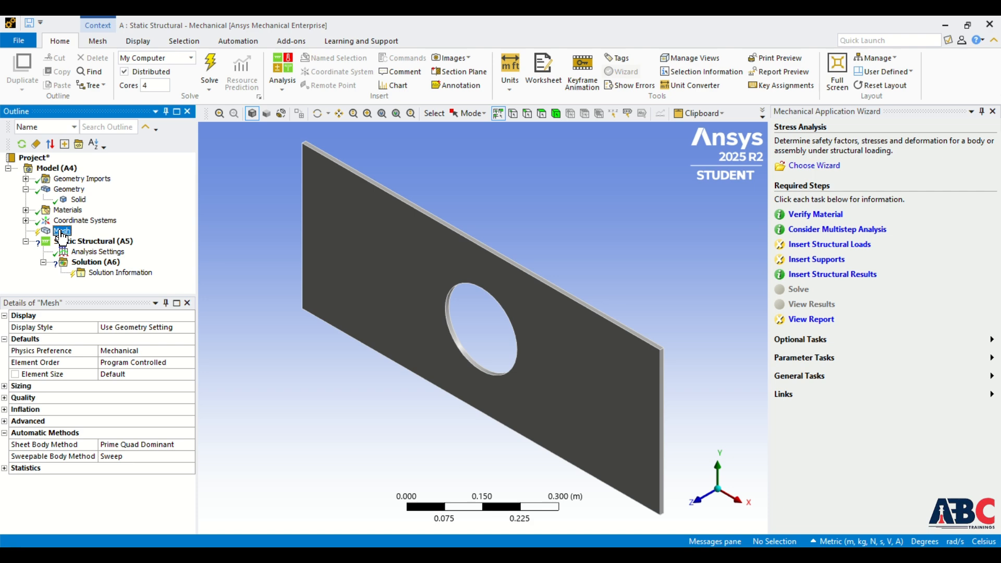
right_click(62, 234)
click(90, 270)
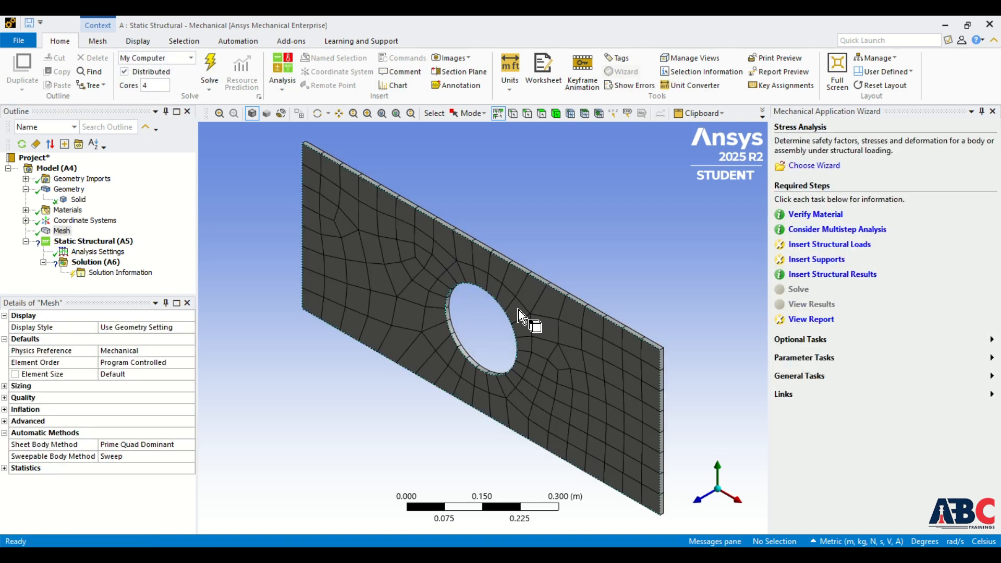
middle_drag(547, 364, 570, 398)
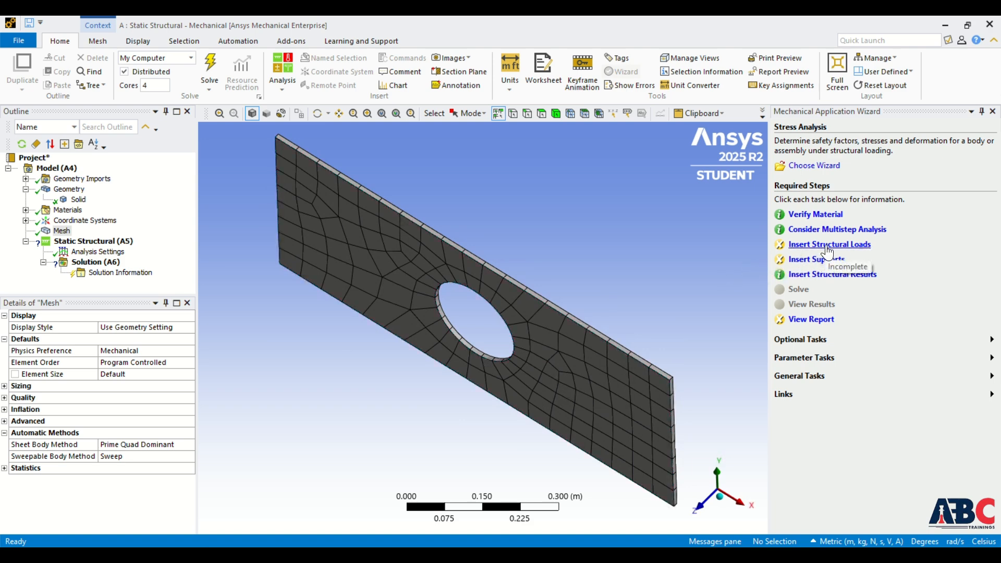
- Follow the wizard's Insert Structural Loads task and add a Pressure load to the Static Structural analysis
click(829, 245)
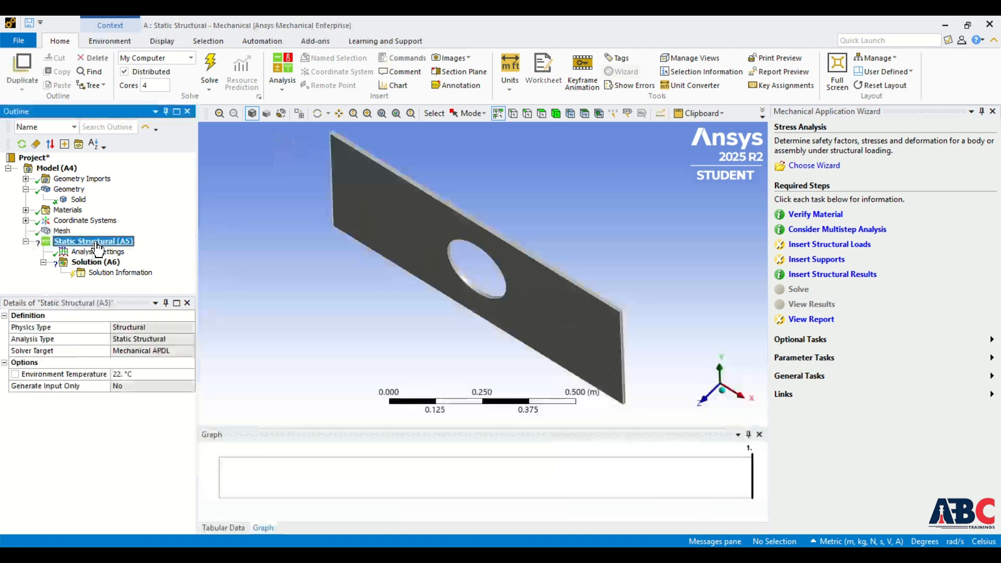
click(806, 247)
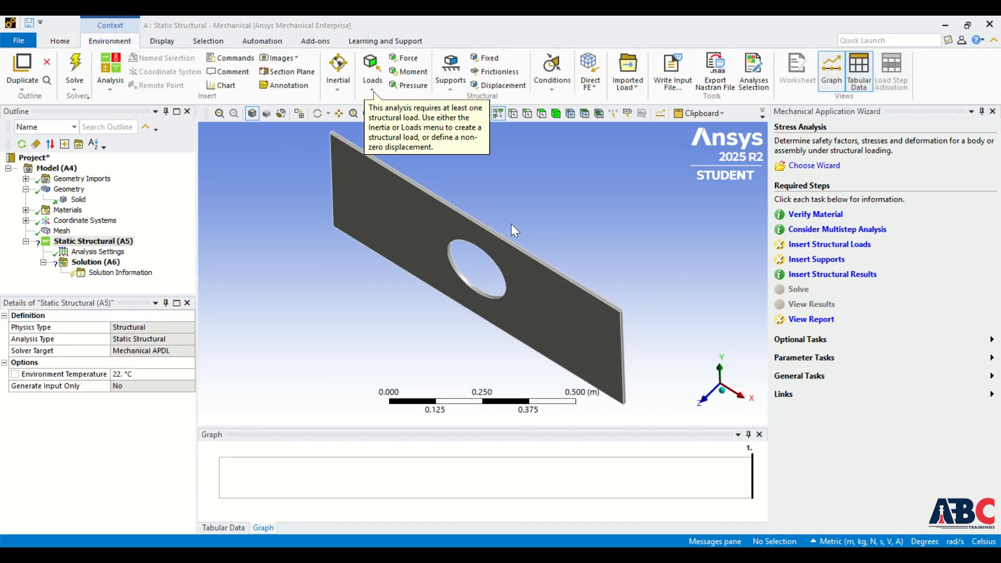
click(374, 90)
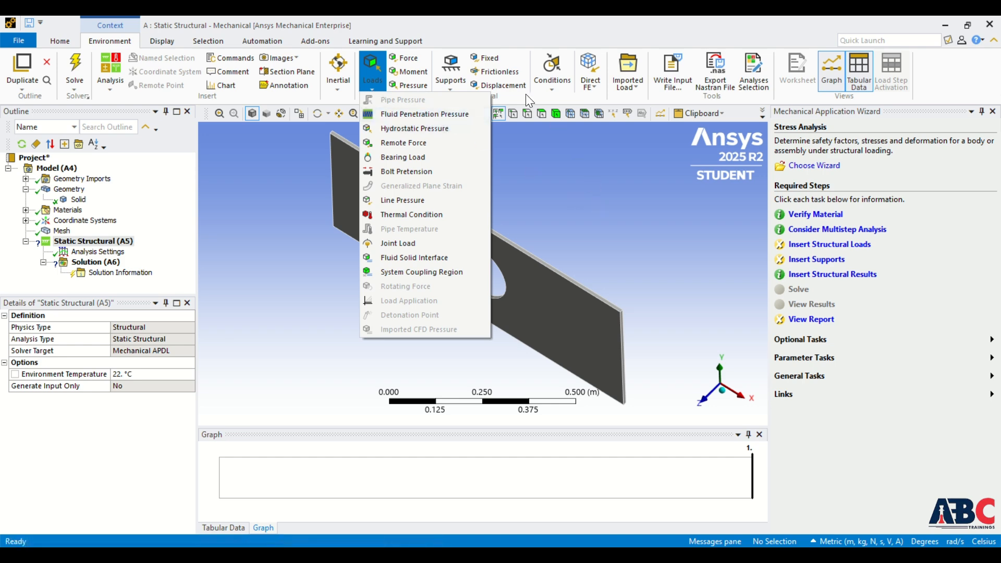
click(433, 41)
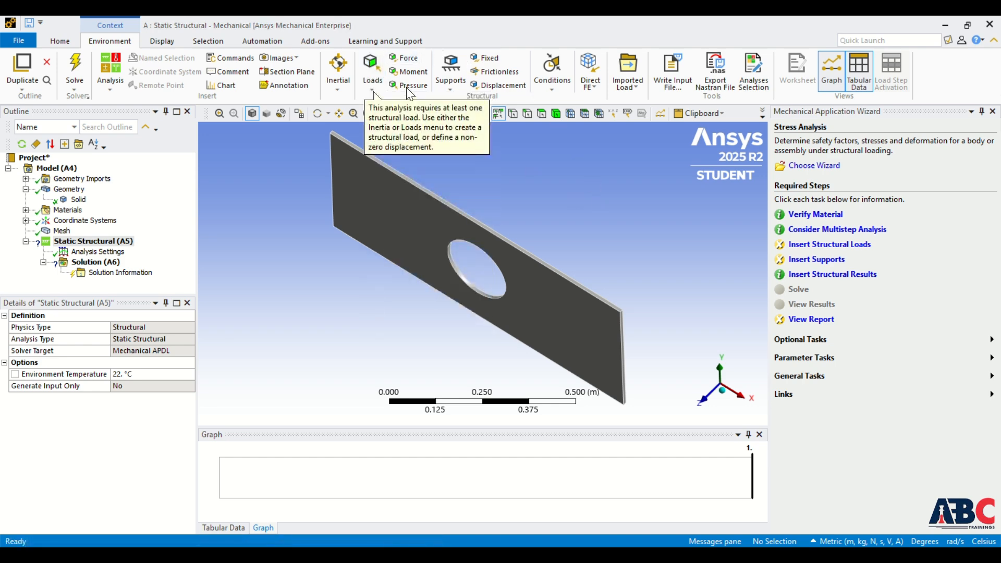
click(408, 86)
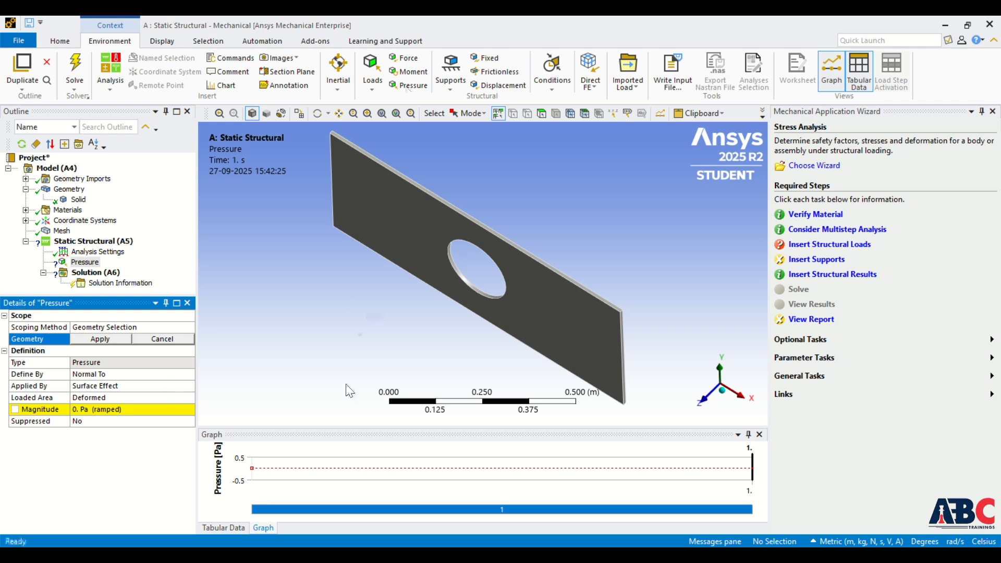
- Try to scope the pressure to the narrow end face of the plate
scroll(619, 361, down, 4)
scroll(583, 332, up, 6)
scroll(583, 334, up, 2)
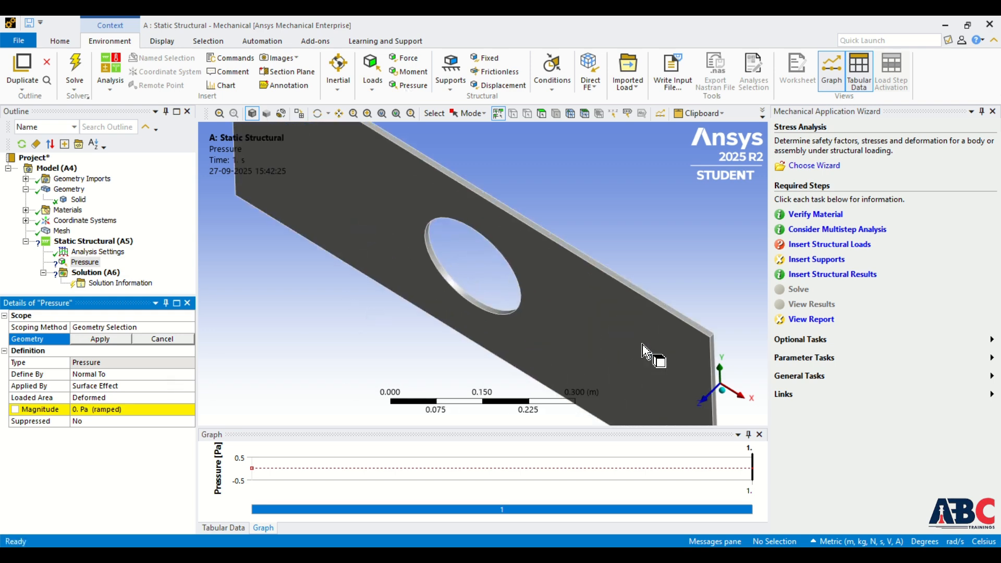
scroll(604, 336, down, 3)
scroll(638, 366, up, 1)
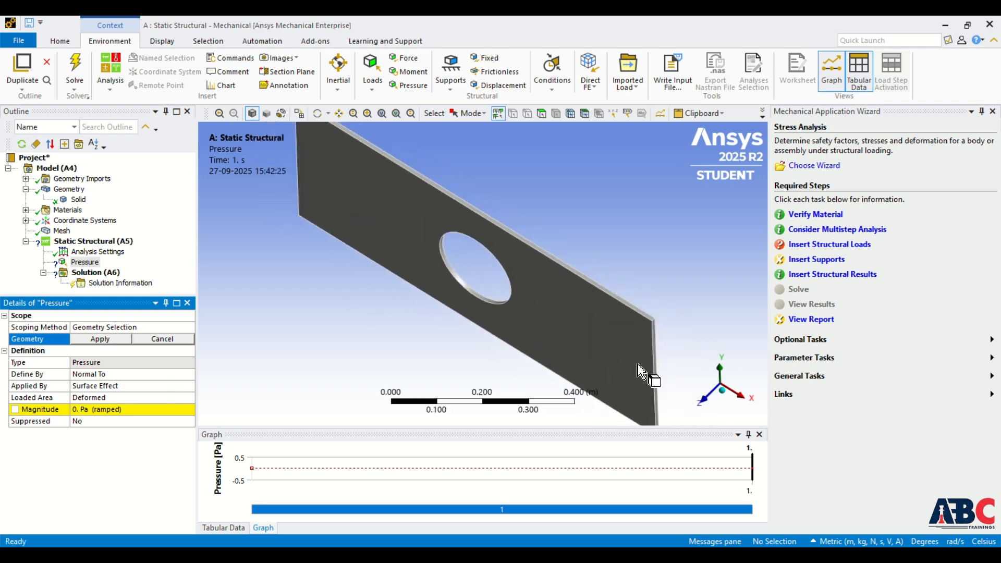
scroll(641, 367, up, 2)
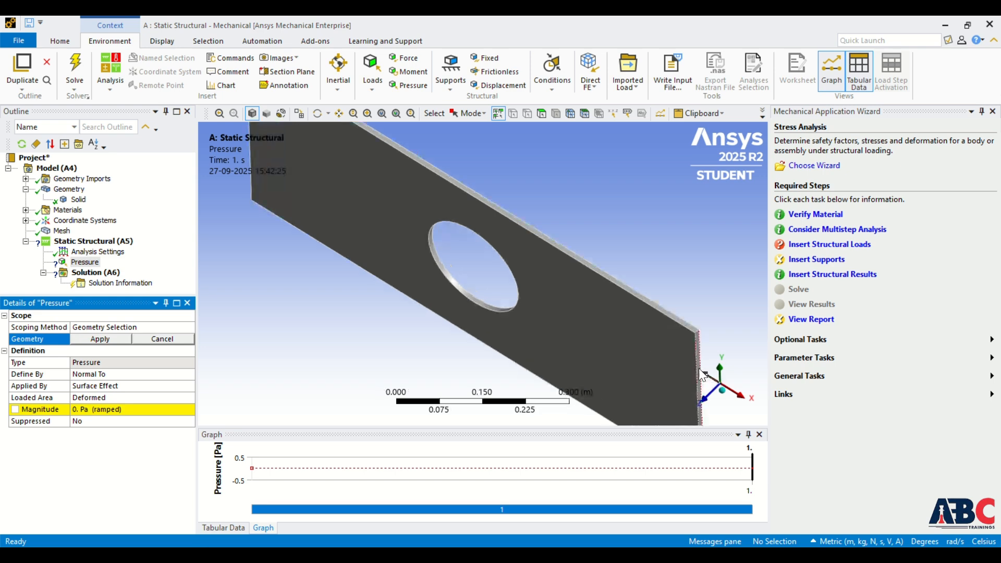
click(699, 368)
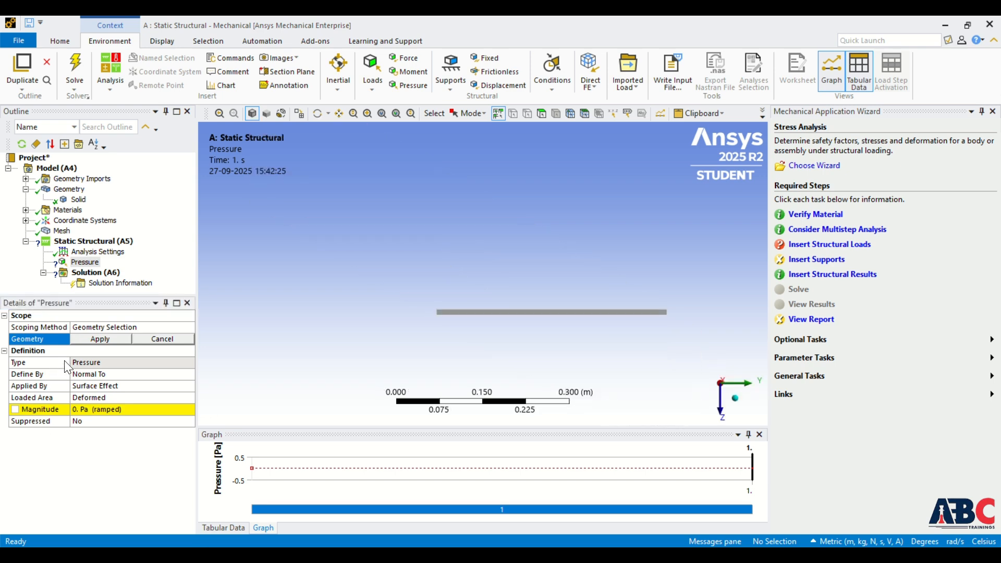
click(91, 342)
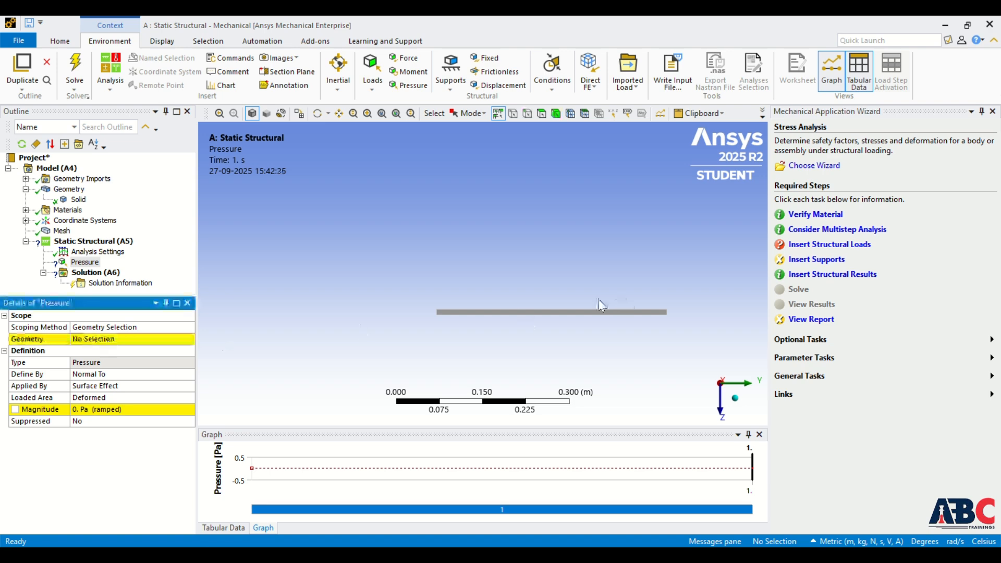
- Scope the pressure to the plate's narrow end face and set its magnitude to -30 Pa
mouse_move(598, 299)
middle_down()
mouse_move(605, 308)
mouse_move(595, 304)
middle_up()
scroll(595, 304, up, 2)
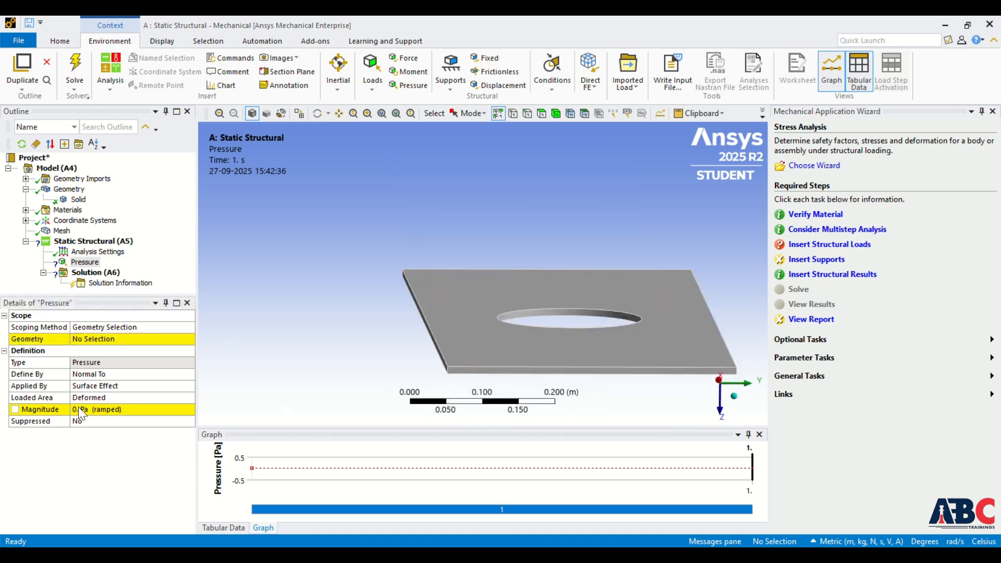
click(103, 339)
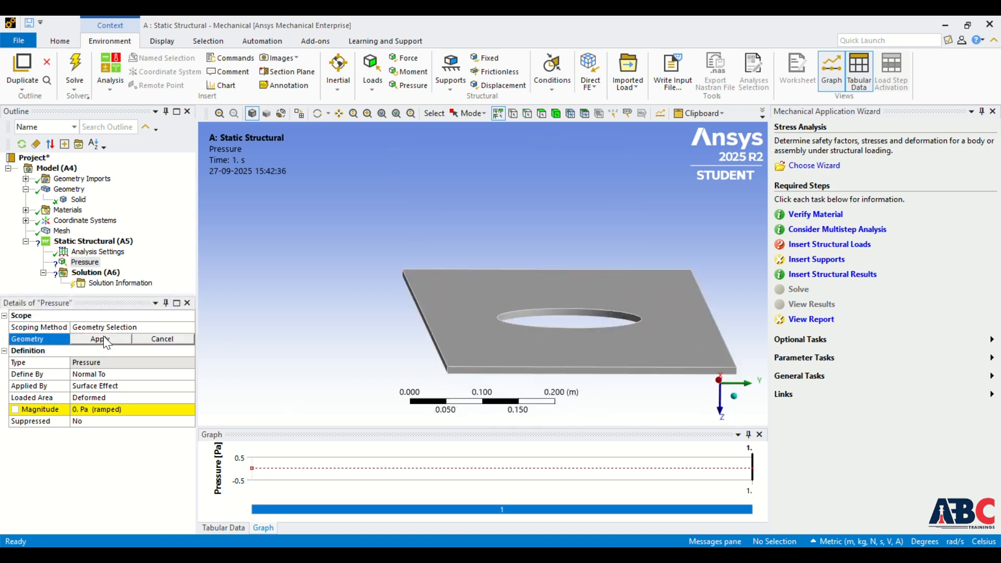
click(558, 372)
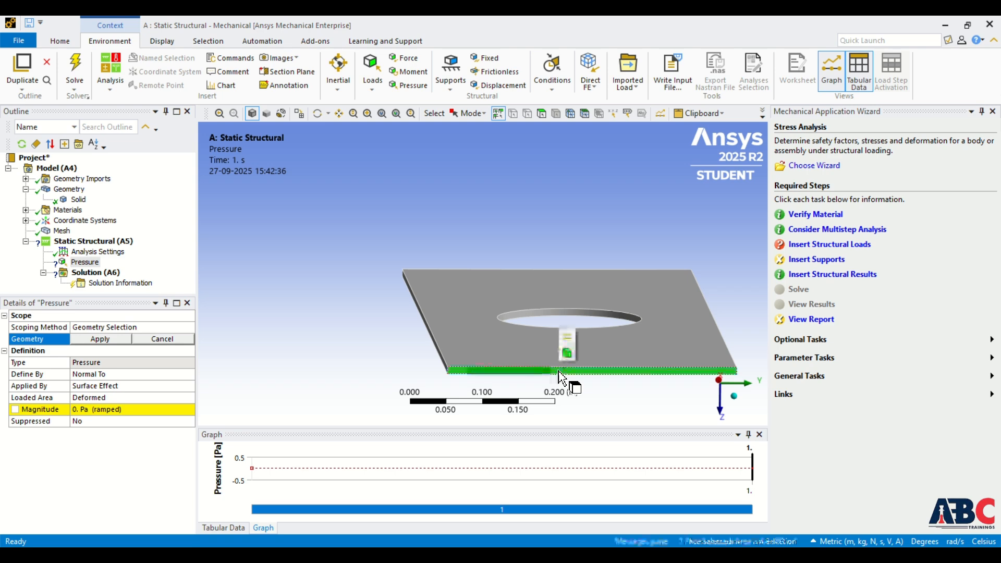
click(102, 339)
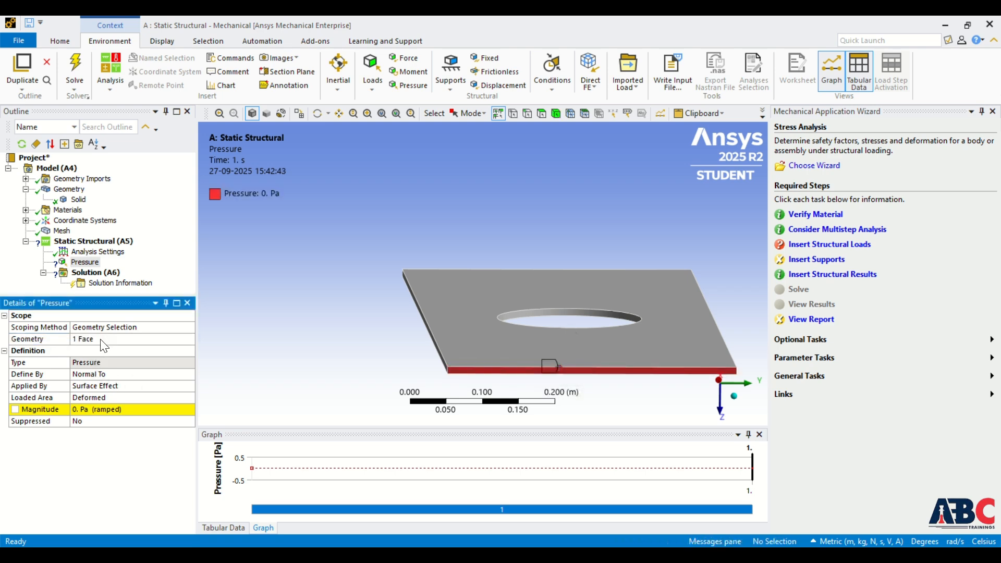
click(124, 410)
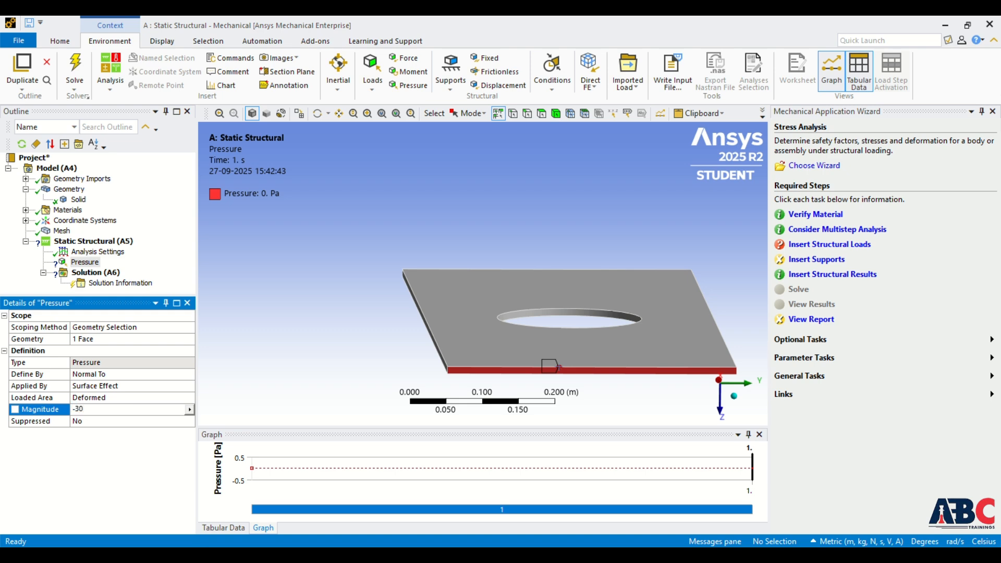
key(Return)
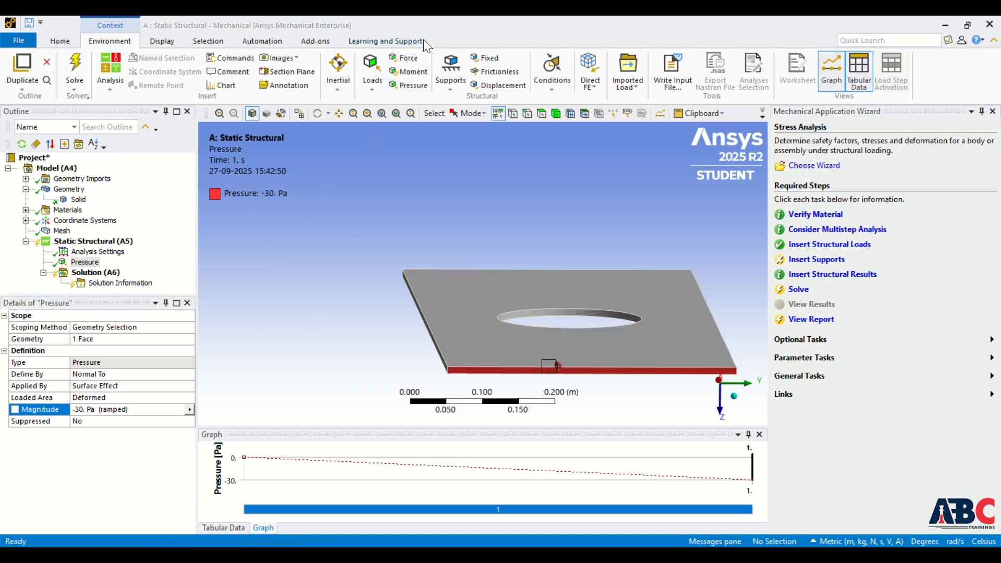
- Follow the wizard's Insert Supports task and apply a Fixed Support to the narrow end face opposite the pressure load
click(806, 261)
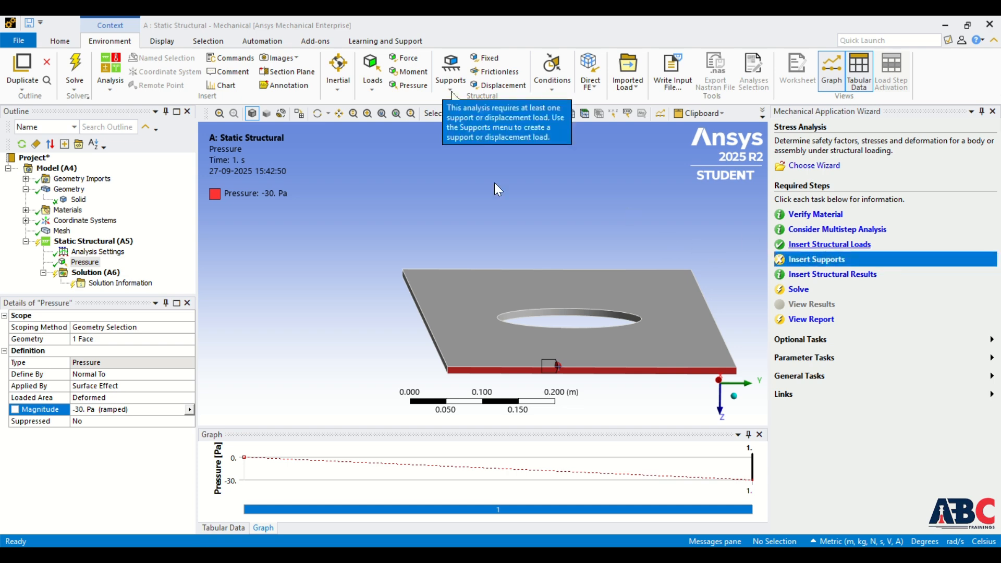
click(450, 84)
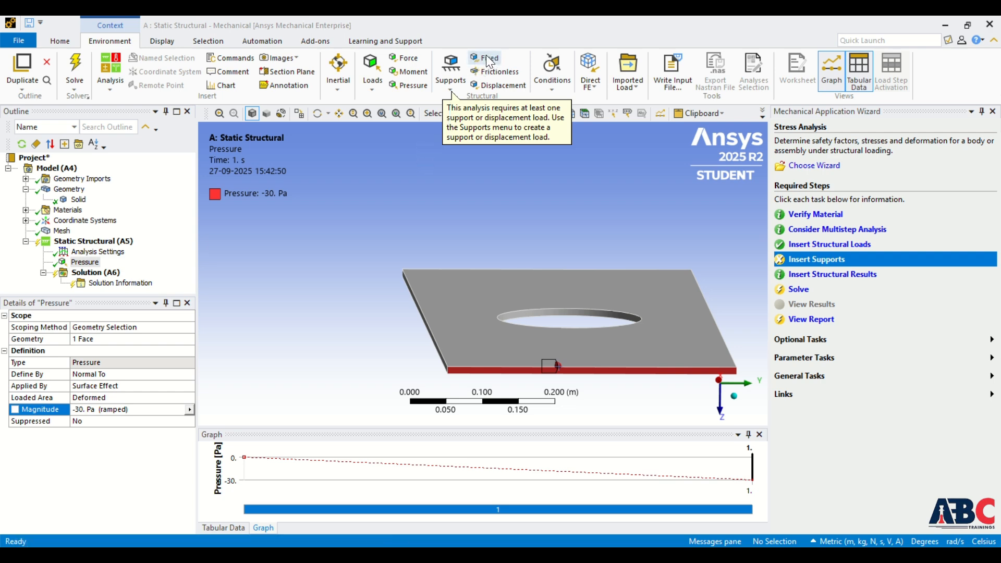
click(448, 118)
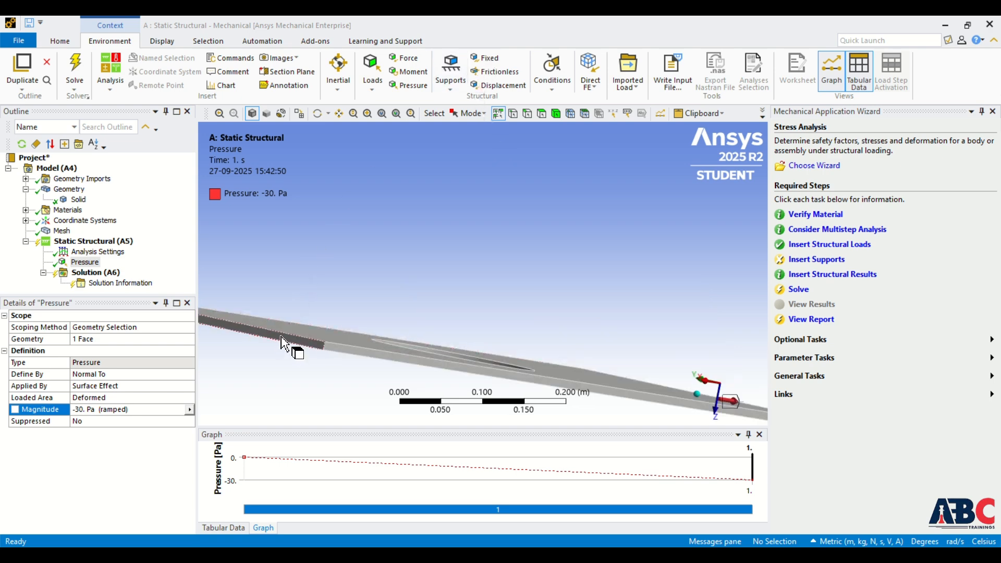
click(282, 342)
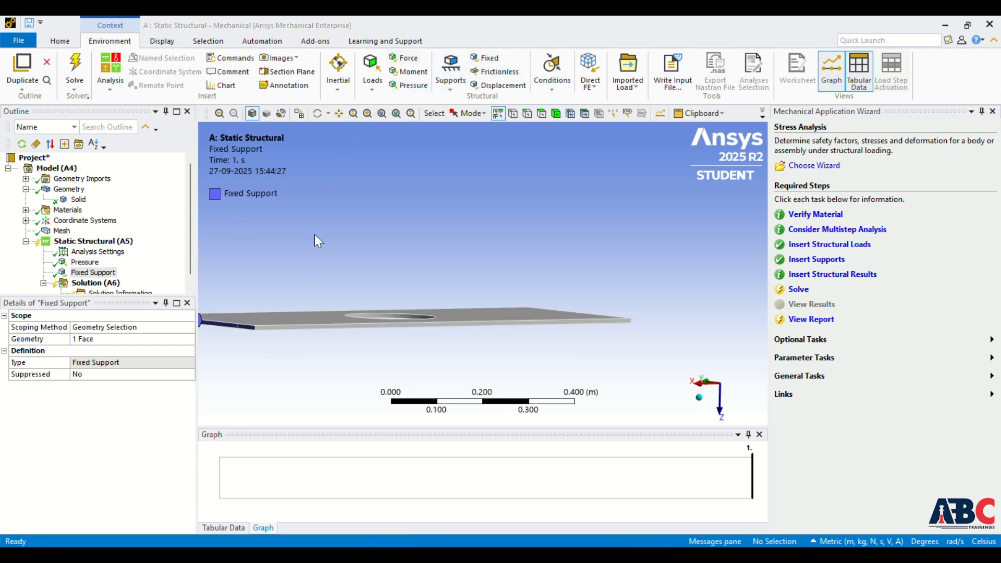
middle_drag(314, 234, 248, 308)
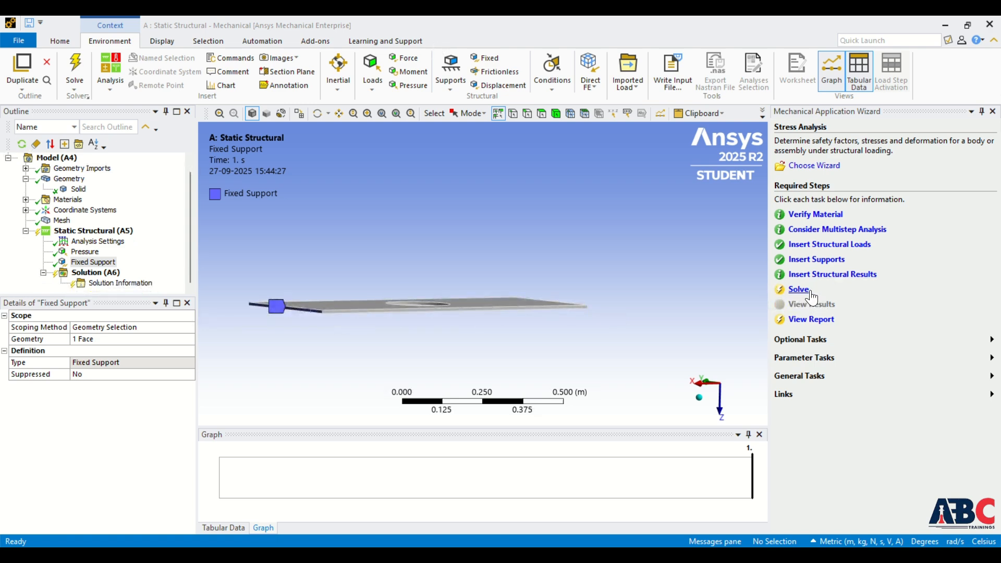
- Add a Stress Tool using the Max Equivalent Stress theory to the Solution and expand it in the outline
click(103, 272)
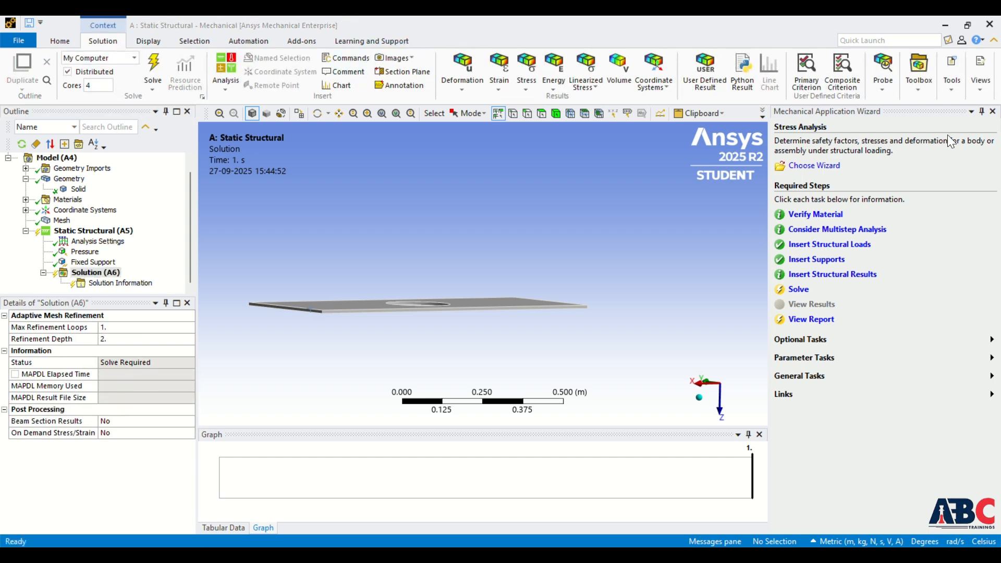
click(916, 90)
click(913, 100)
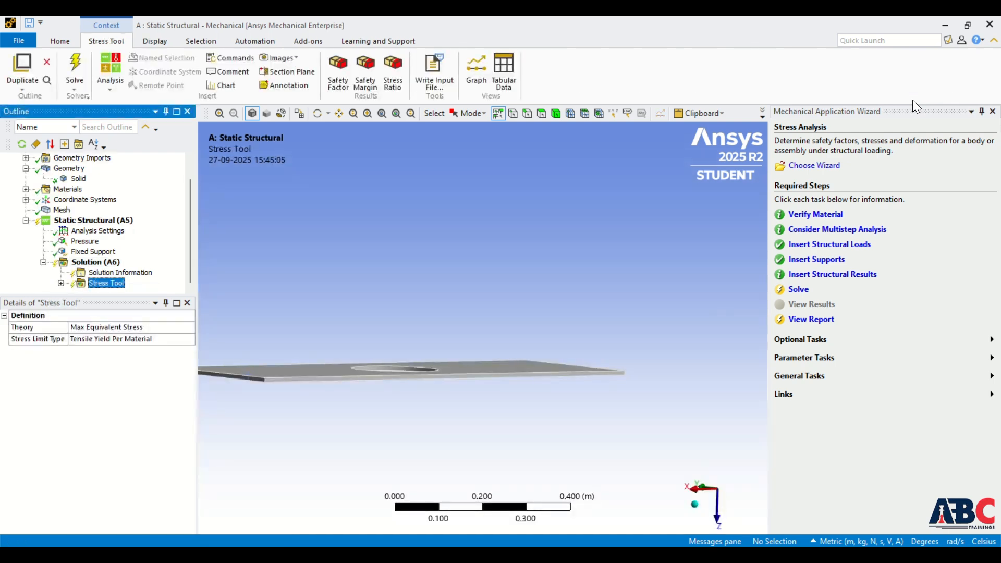
click(61, 283)
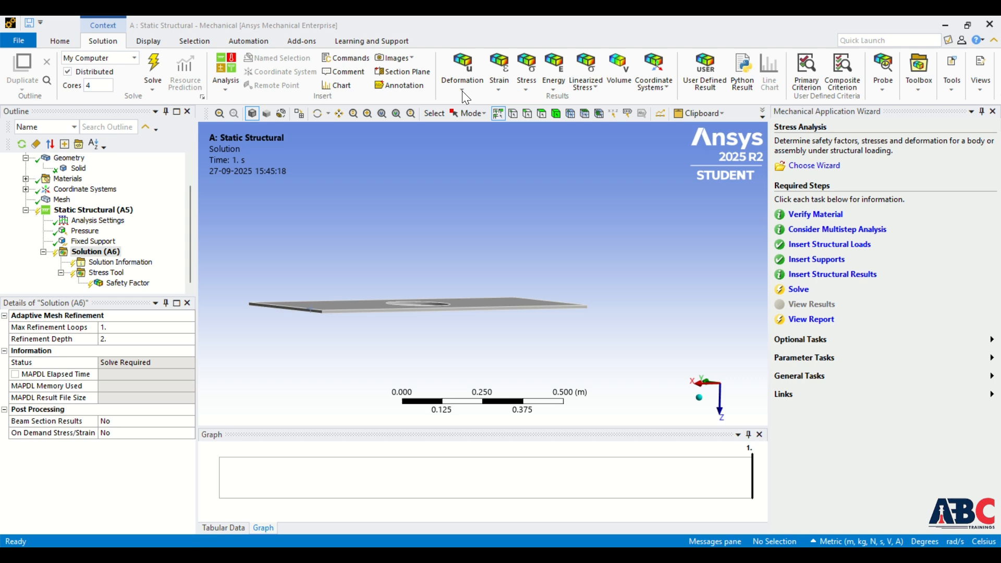
- Add Total Deformation and Equivalent (von-Mises) Stress results to the Solution
click(462, 89)
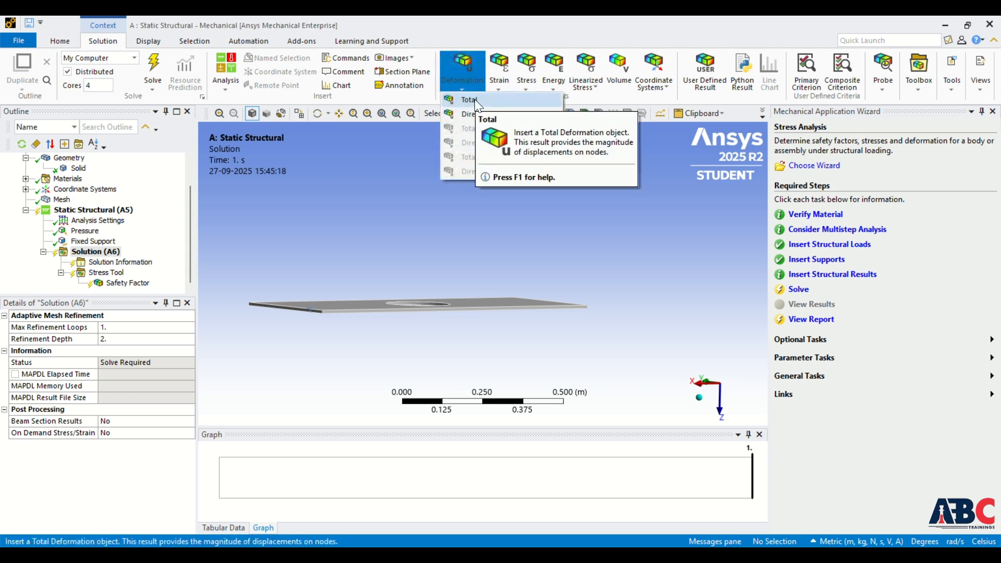
click(474, 99)
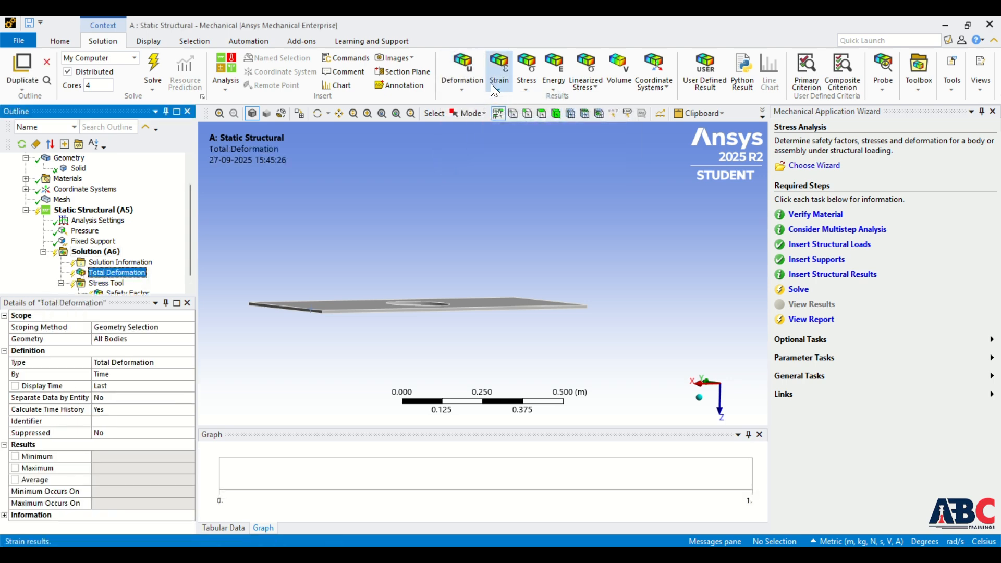
click(527, 86)
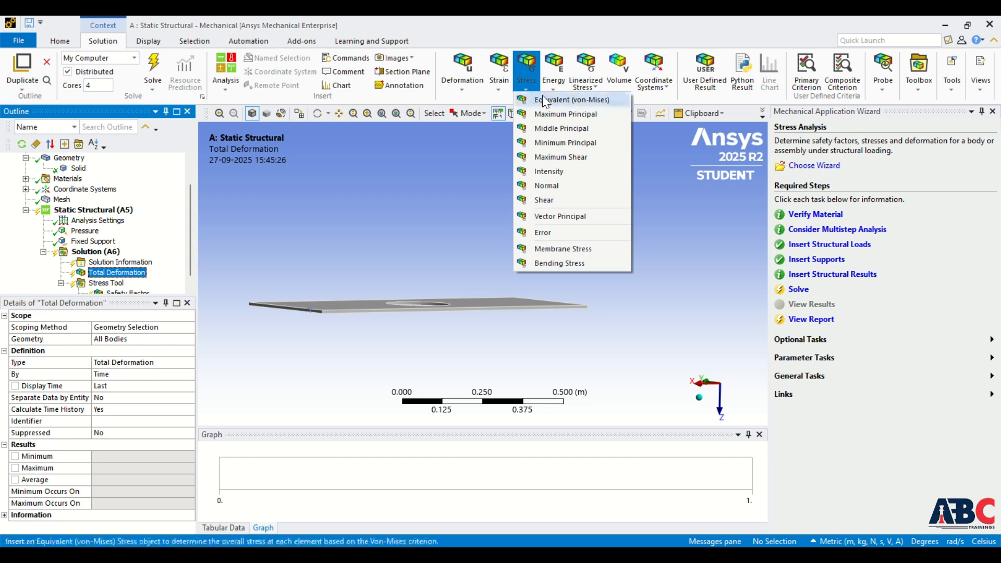
click(545, 100)
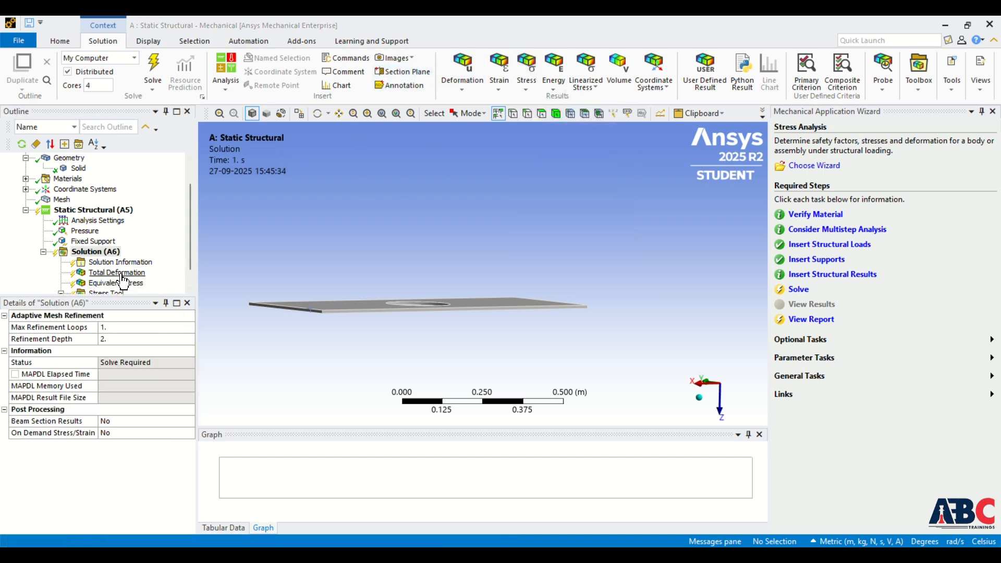
- Solve the Static Structural analysis from the Solution branch
click(97, 253)
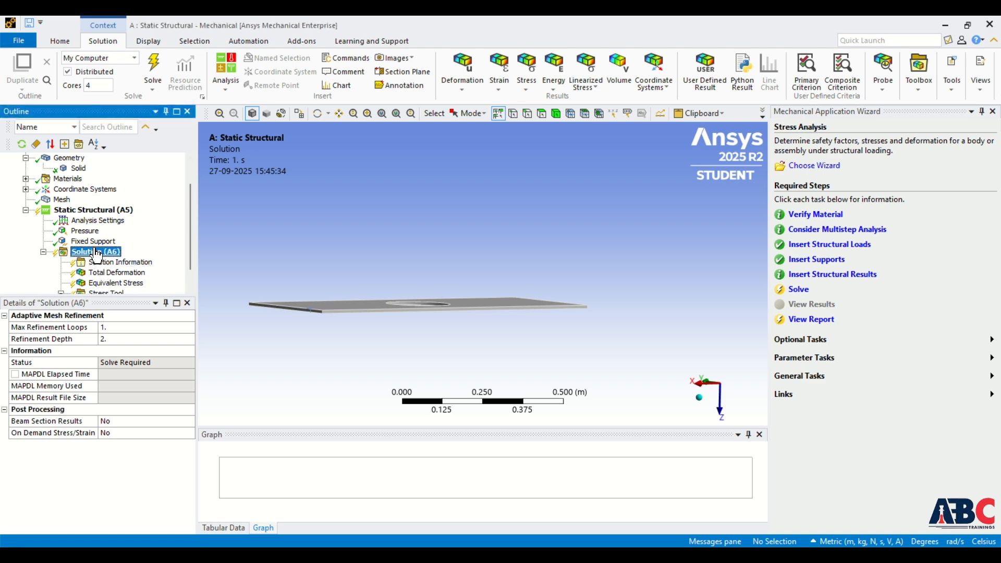
right_click(96, 250)
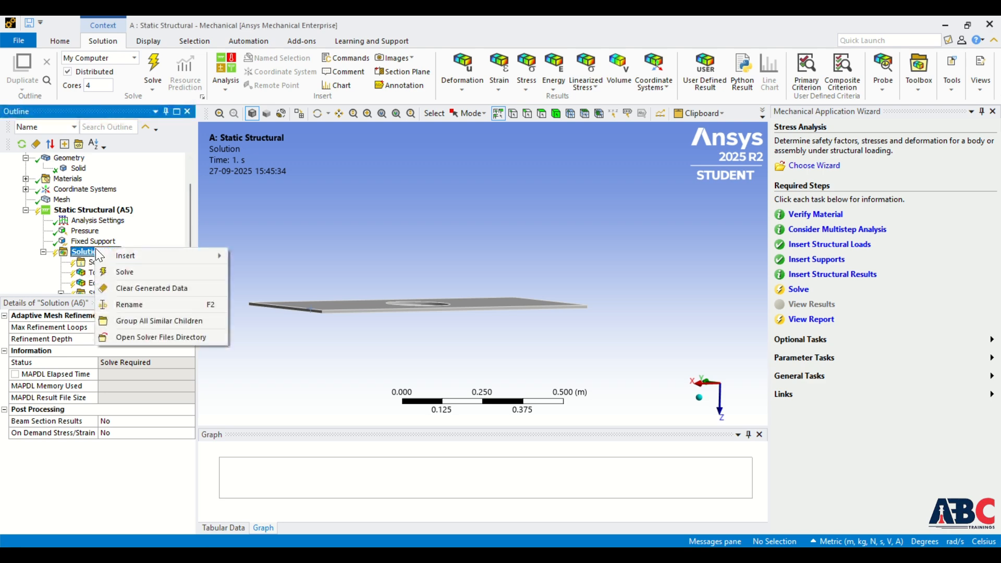
click(116, 272)
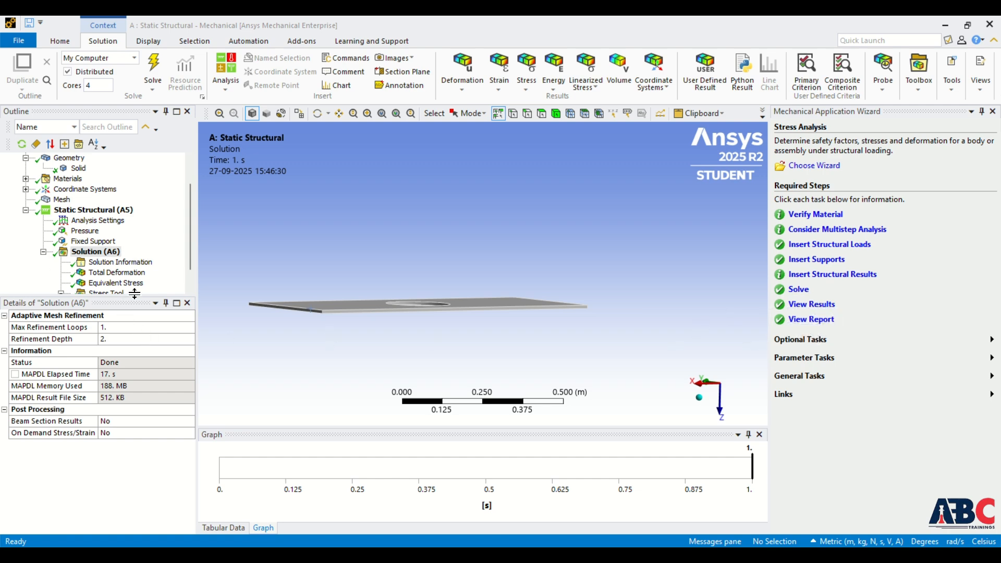
- Enlarge the outline to show all results and view the Total Deformation contours from above the plate
drag(135, 293, 134, 343)
double_click(115, 304)
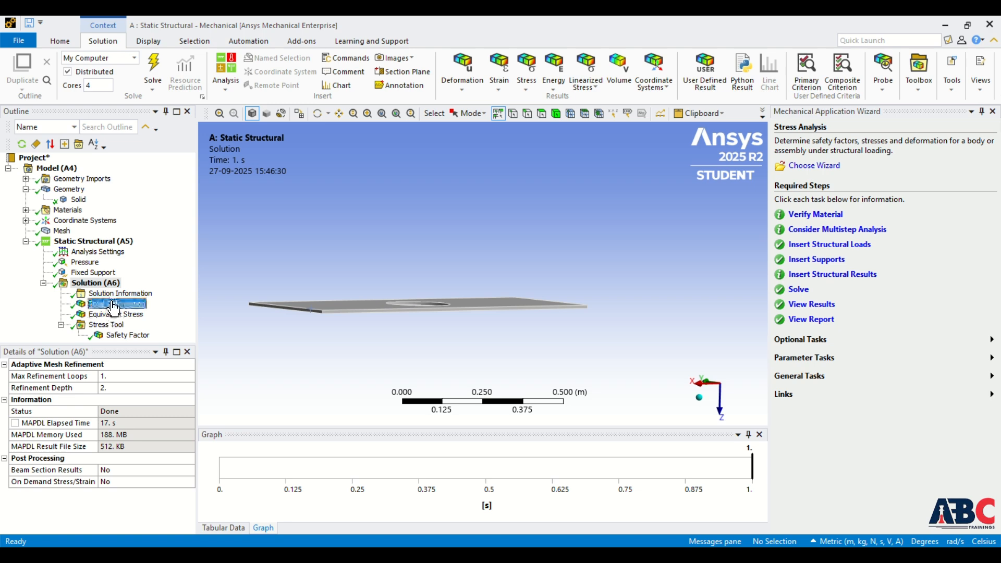
middle_drag(403, 294, 415, 342)
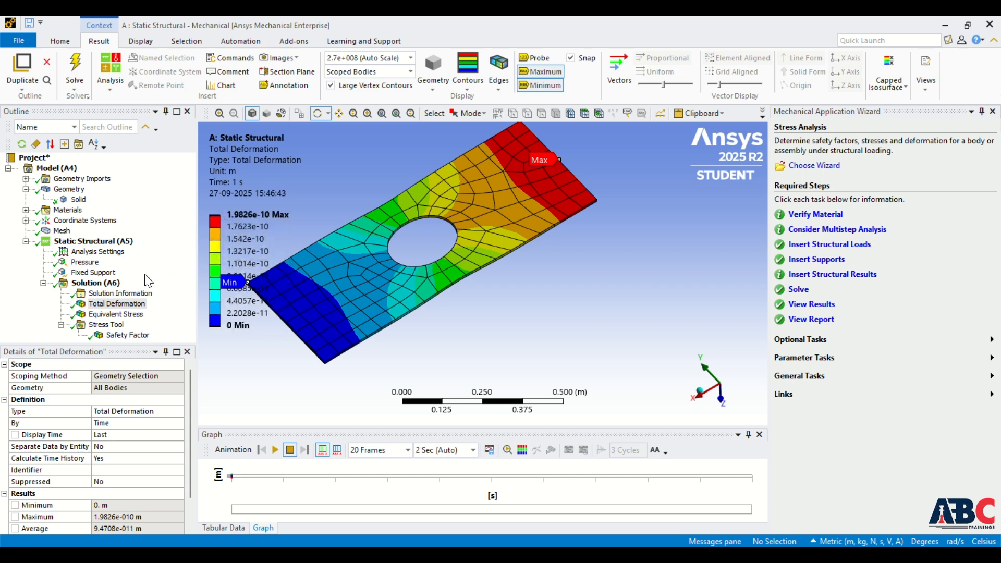
- Display the Equivalent Stress result and examine the stress distribution around the central hole
click(112, 315)
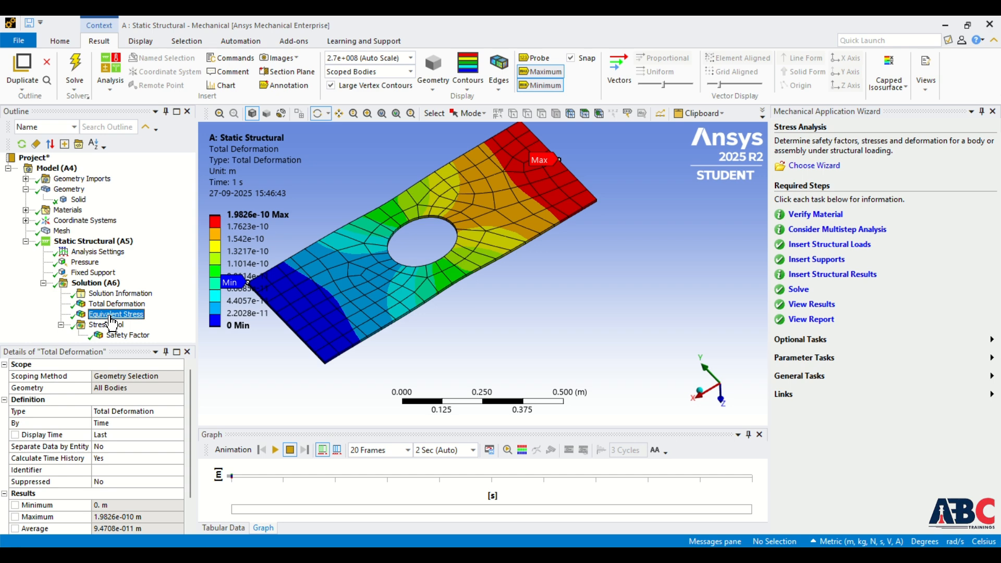
scroll(451, 280, up, 4)
scroll(451, 280, down, 5)
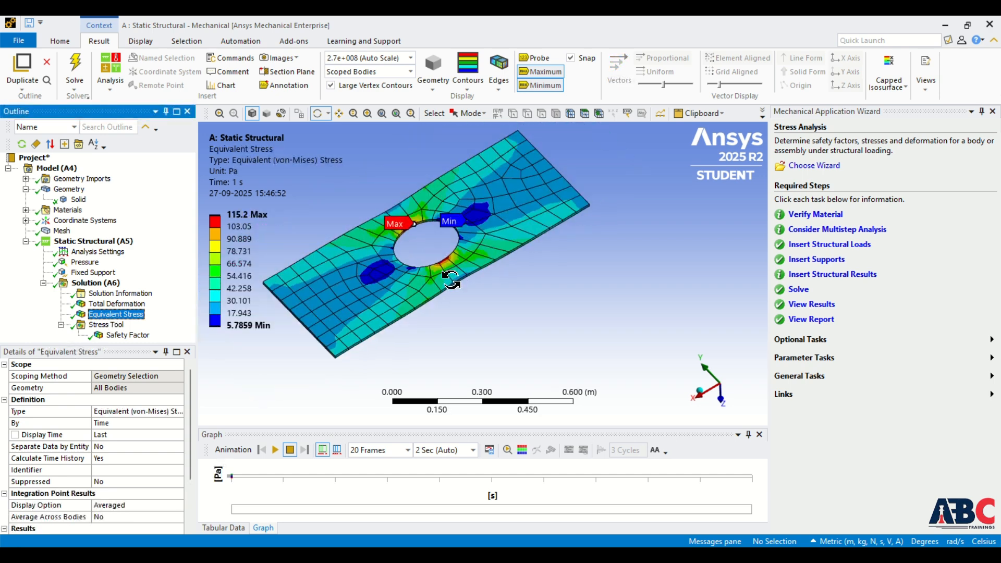
scroll(451, 280, up, 5)
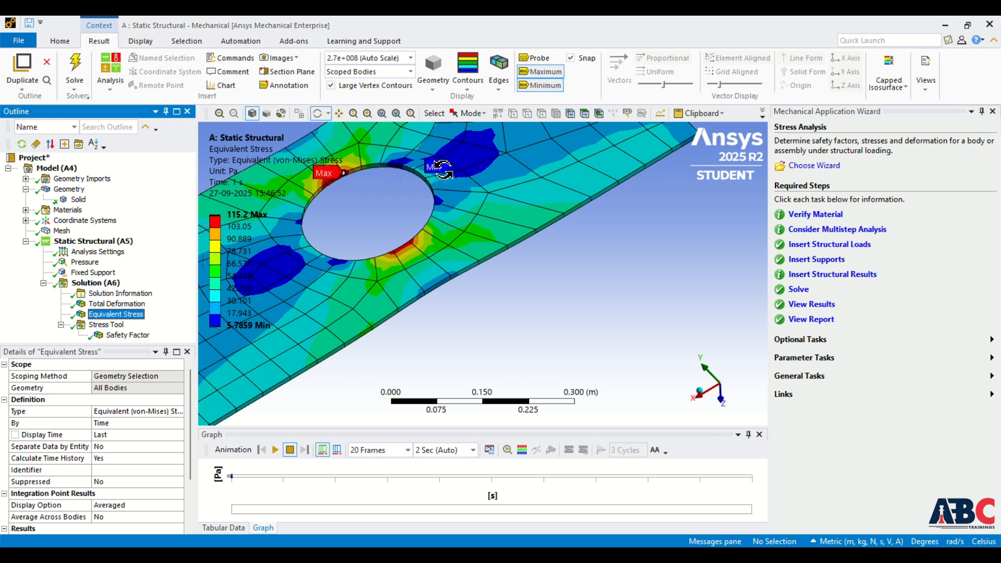
drag(501, 204, 504, 202)
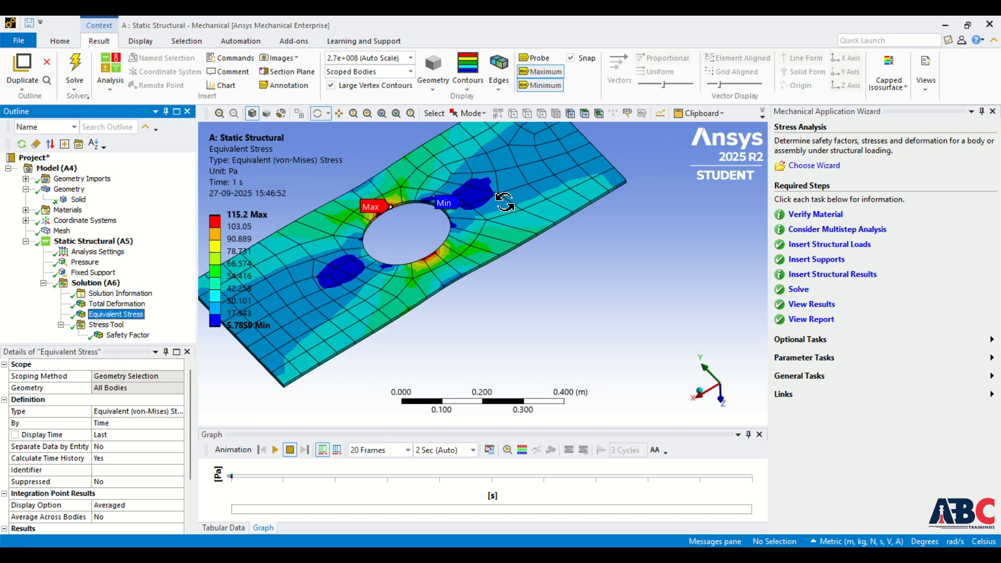
scroll(504, 201, down, 2)
scroll(401, 259, down, 2)
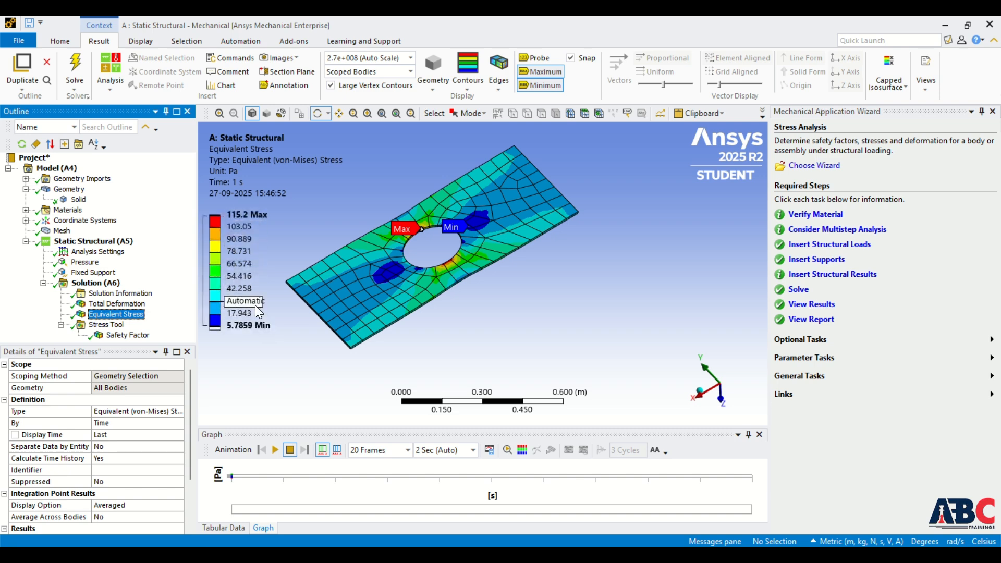
- Display the Stress Tool's Safety Factor result and inspect it on the plate
click(115, 336)
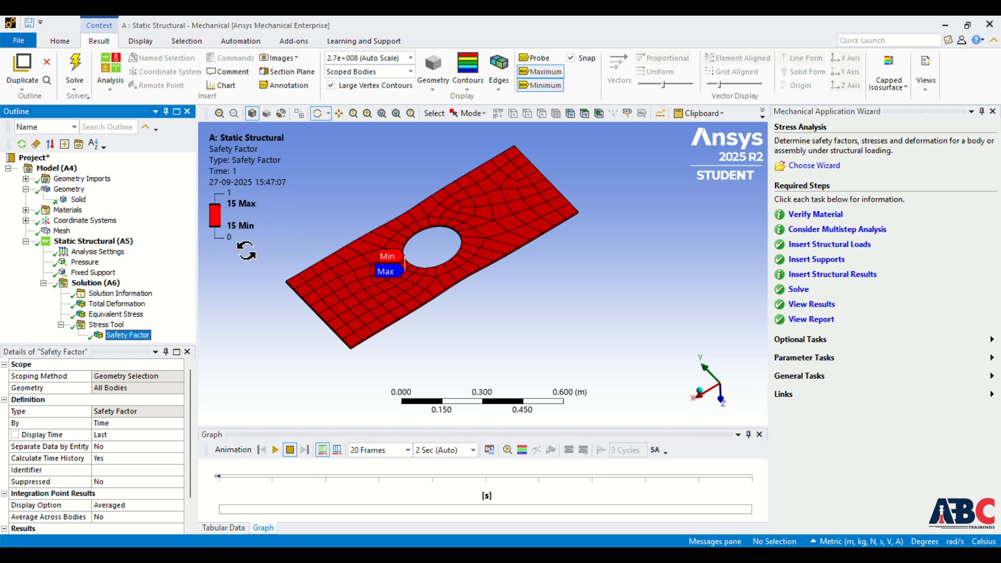
drag(373, 258, 392, 269)
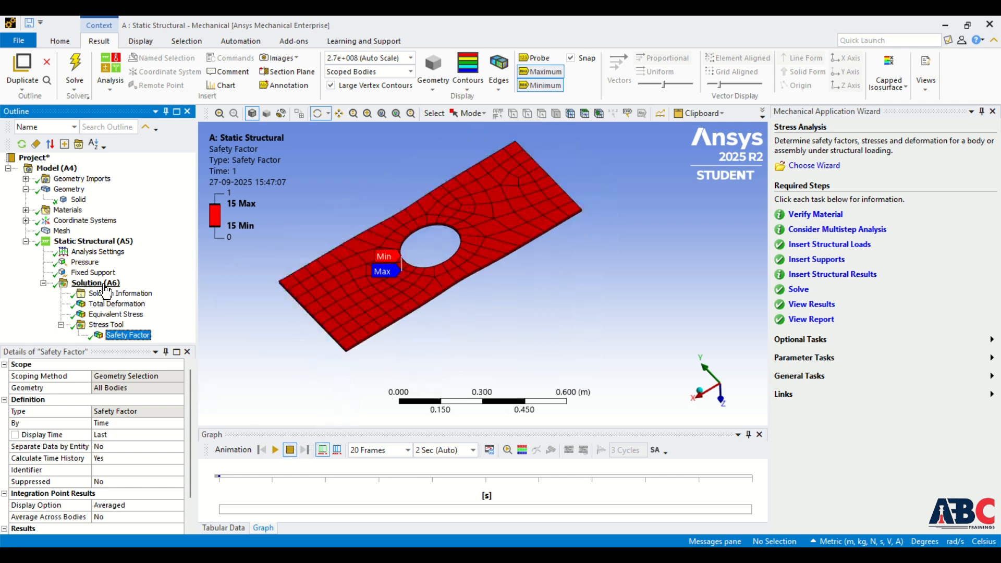
- Play the result animation for Total Deformation and for Equivalent Stress
click(118, 306)
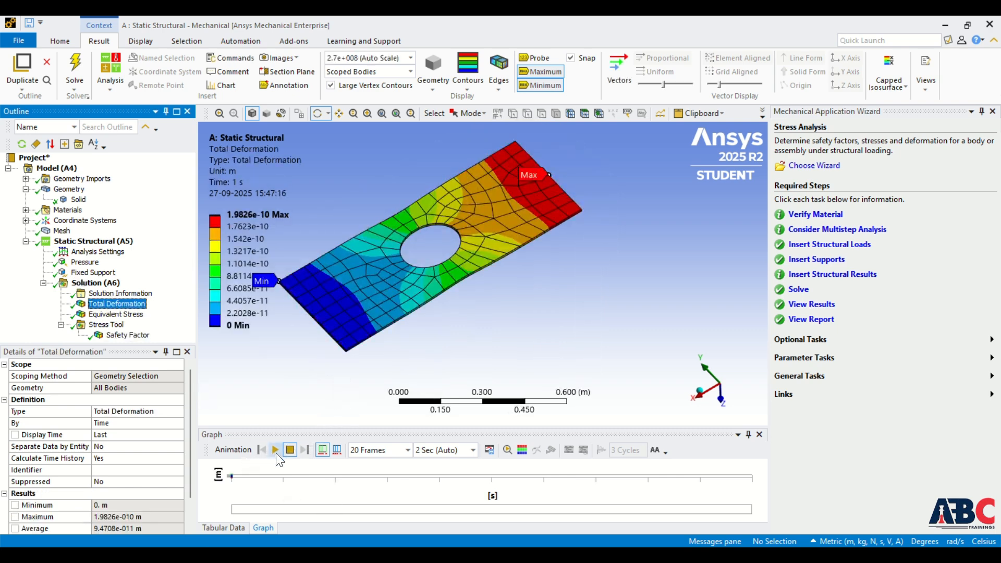
click(275, 449)
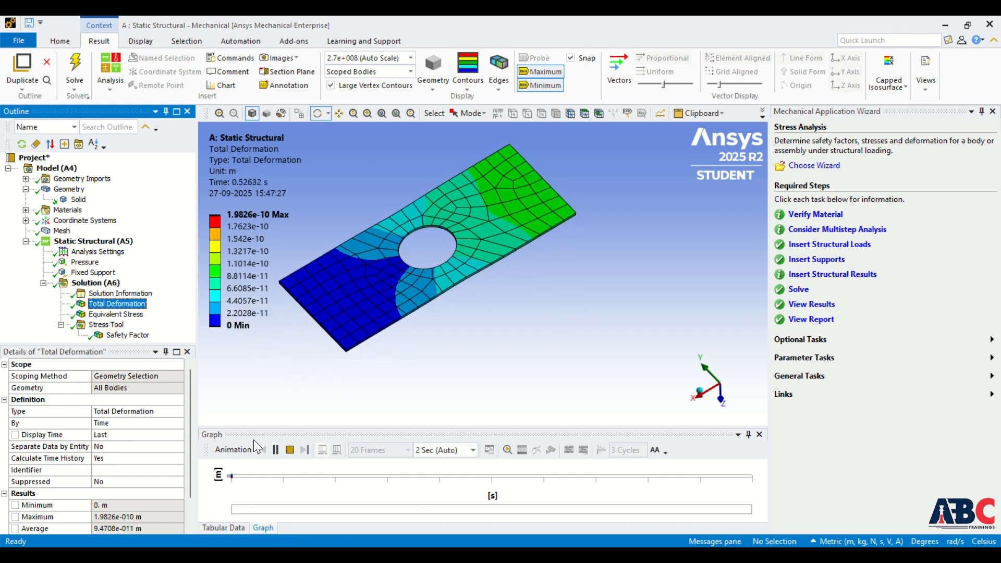
click(428, 40)
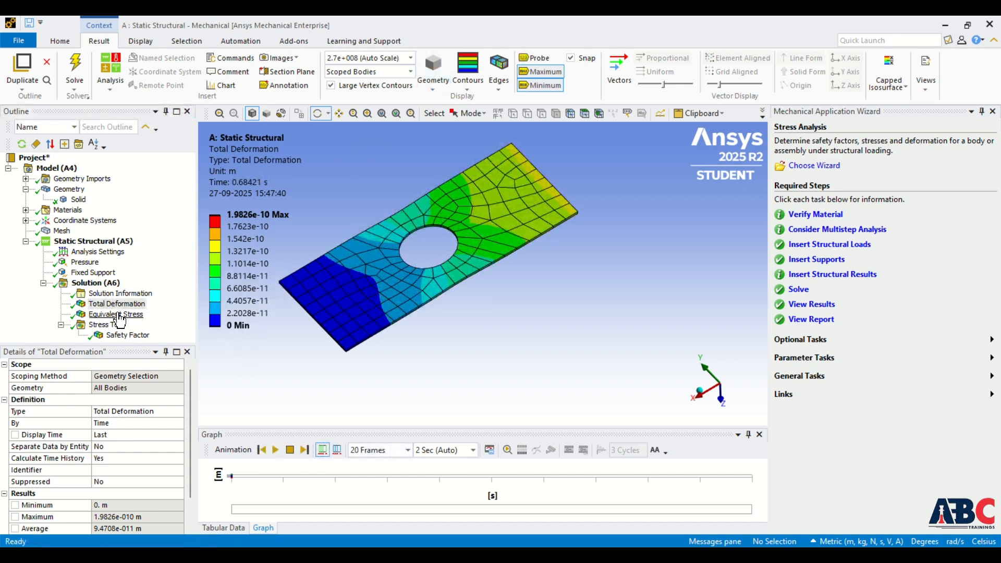
click(115, 314)
click(275, 450)
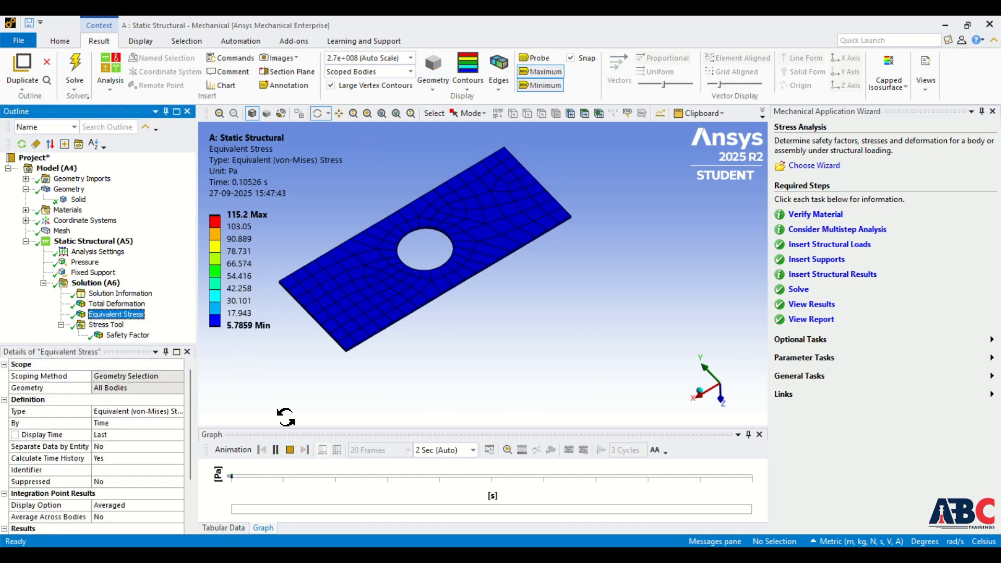